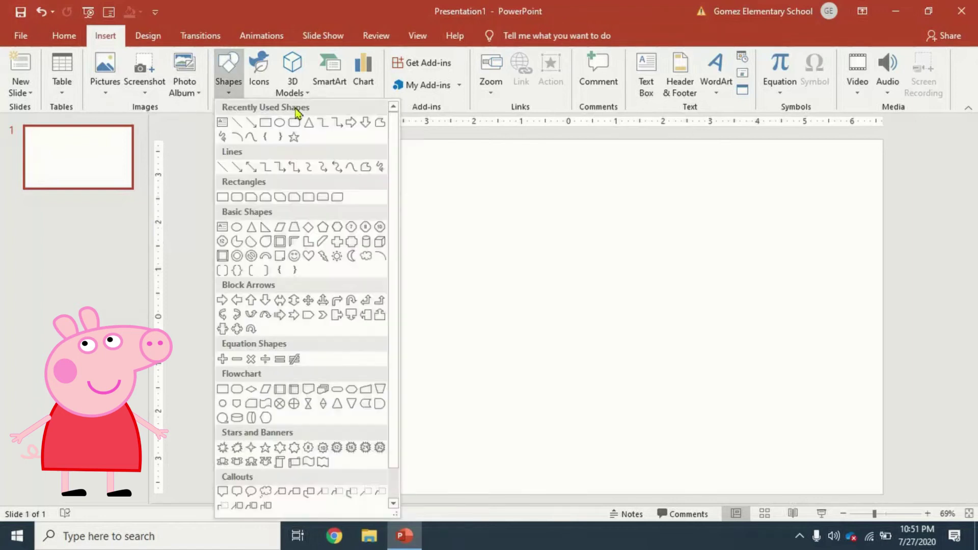
# Draw the head circle, fill it light pink and give it a thick pink outline.
pyautogui.moveTo(449, 215)
pyautogui.mouseDown()
pyautogui.moveTo(610, 365)
pyautogui.moveTo(613, 385)
pyautogui.mouseUp()
pyautogui.moveTo(520, 190); pyautogui.dragTo(493, 194)
pyautogui.click(370, 57)
pyautogui.click(382, 197)
pyautogui.click(377, 74)
pyautogui.click(368, 215)
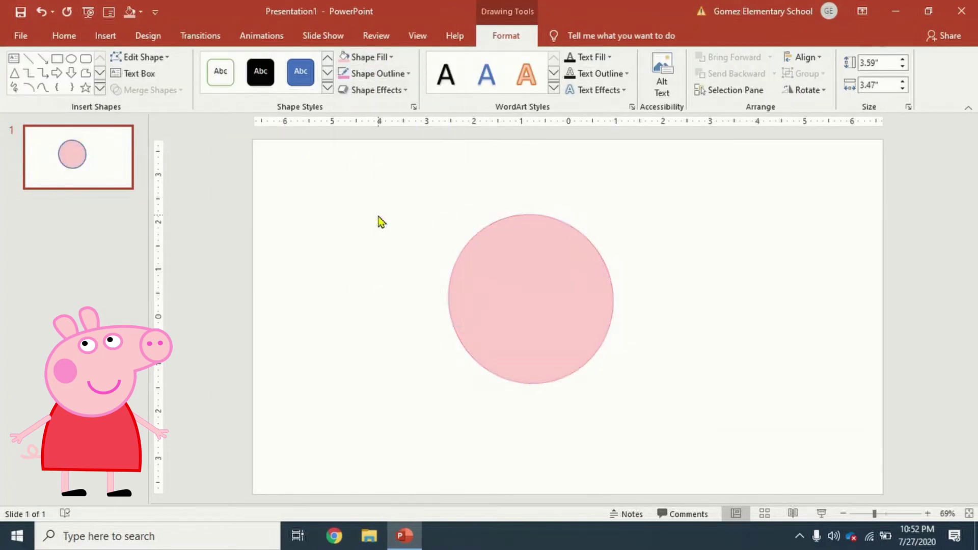
pyautogui.click(377, 73)
pyautogui.click(489, 357)
pyautogui.moveTo(641, 350); pyautogui.dragTo(638, 354)
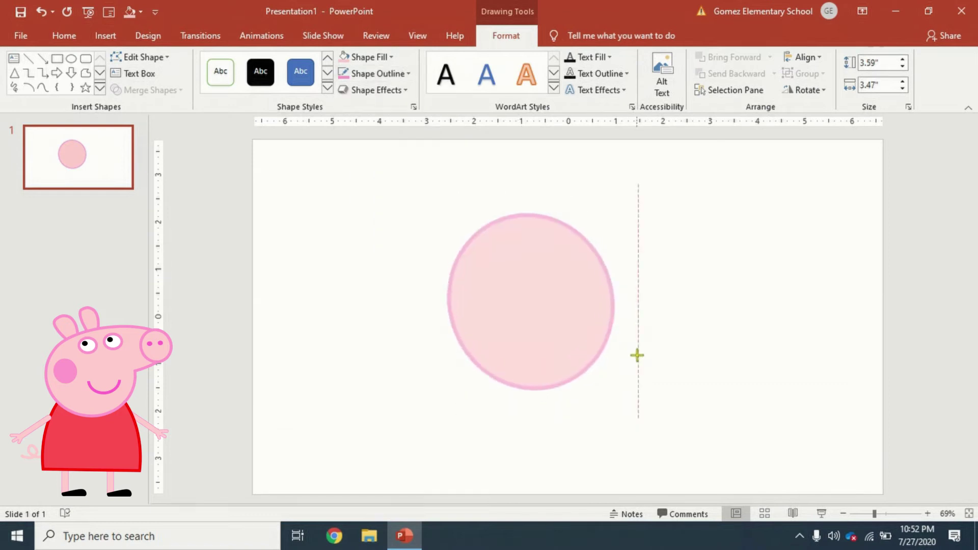
# Add a tilted flat ellipse over the circle's top right and union both ovals into one head shape.
pyautogui.moveTo(545, 343); pyautogui.dragTo(618, 314)
pyautogui.moveTo(476, 295); pyautogui.dragTo(424, 289)
pyautogui.moveTo(528, 181); pyautogui.dragTo(535, 184)
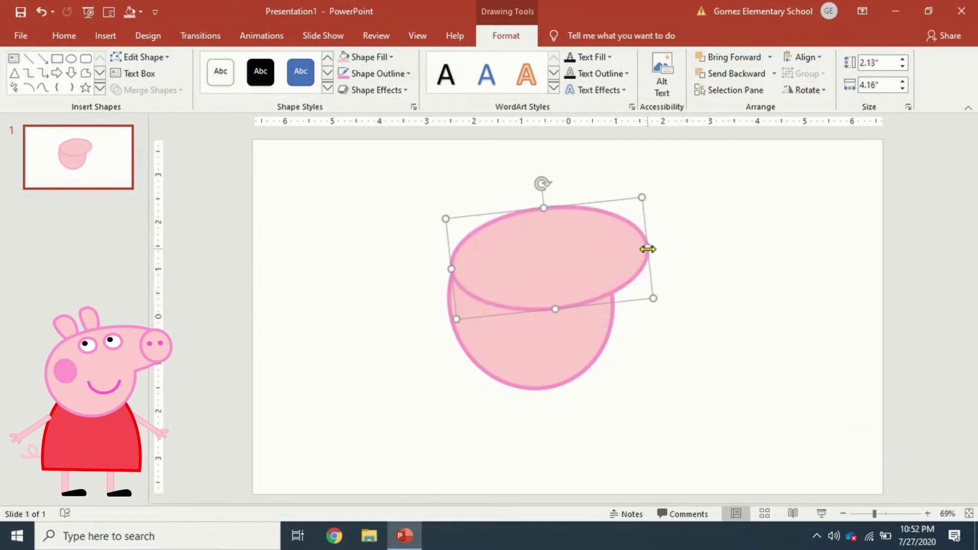
pyautogui.moveTo(512, 290); pyautogui.dragTo(535, 262)
pyautogui.hotkey('ctrl', 'a')
pyautogui.click(164, 90)
pyautogui.click(148, 108)
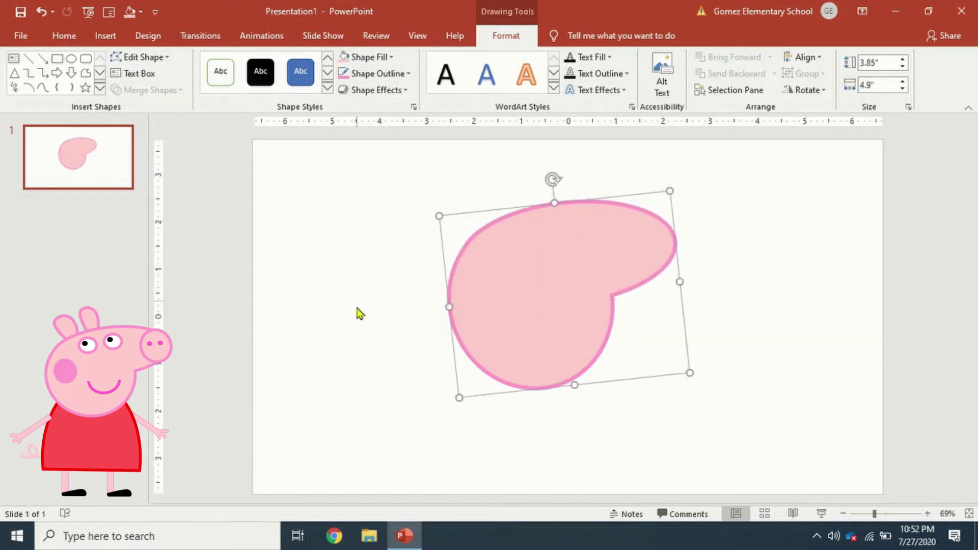
# Draw a pink snout circle with a thick outline on the head's right lobe.
pyautogui.moveTo(722, 217); pyautogui.dragTo(626, 294)
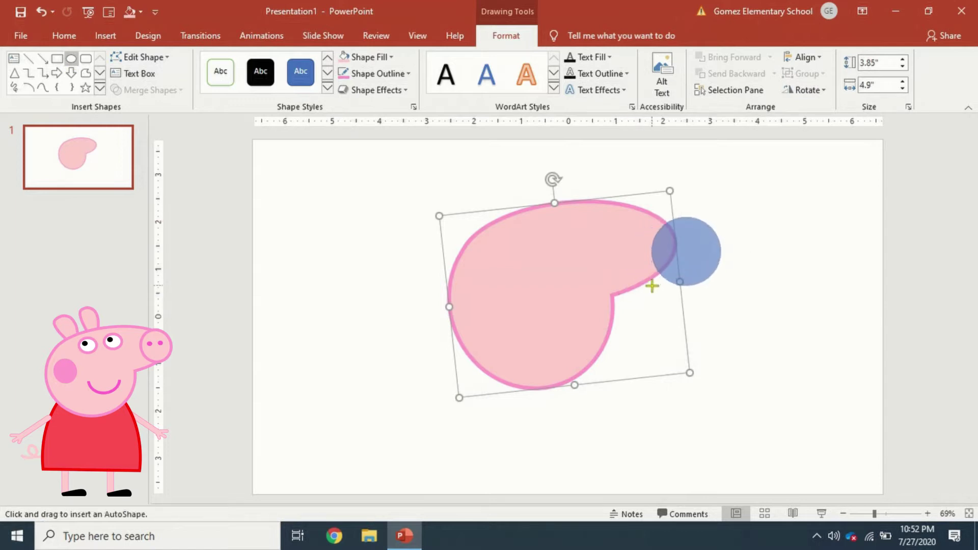
pyautogui.moveTo(677, 251); pyautogui.dragTo(634, 242)
pyautogui.click(353, 60)
pyautogui.click(378, 73)
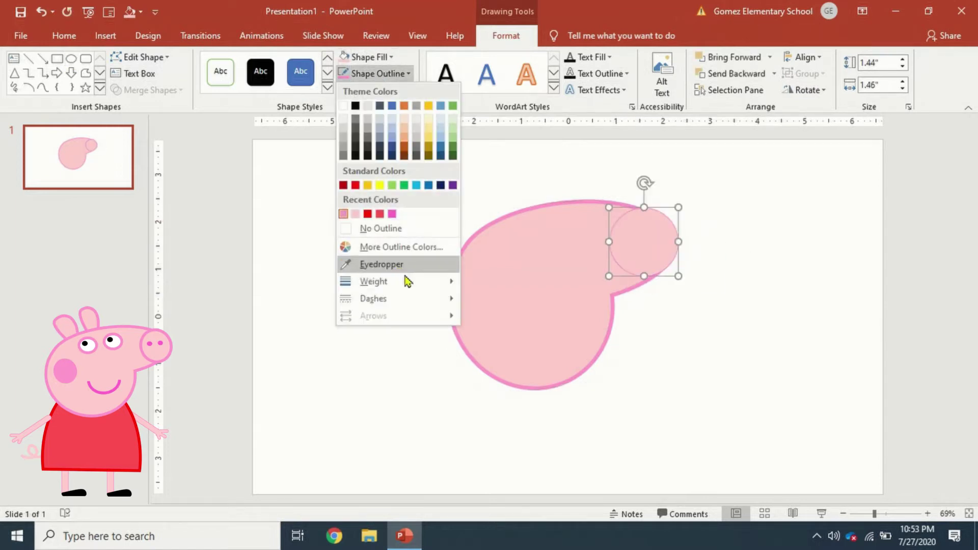
pyautogui.click(526, 408)
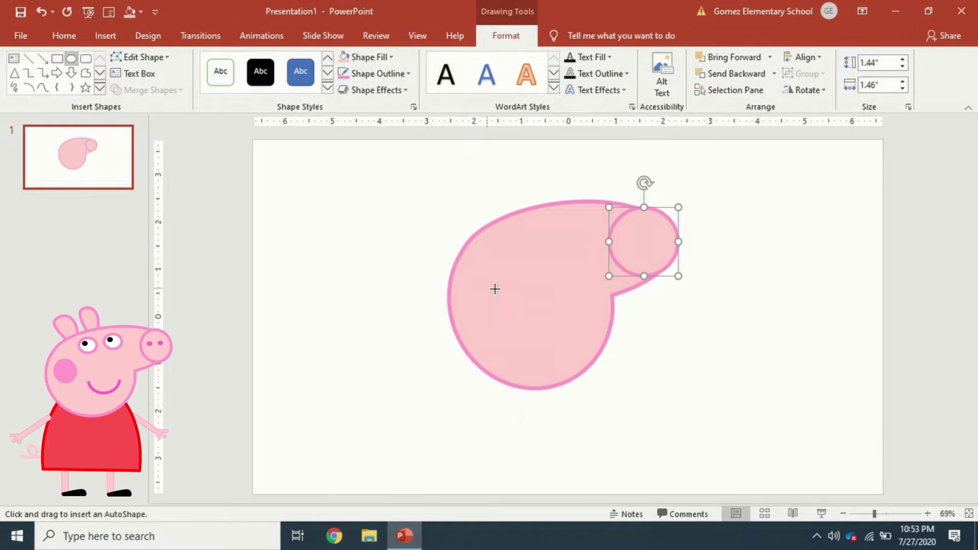
pyautogui.keyDown('ctrl'); pyautogui.scroll(10, 641, 237); pyautogui.keyUp('ctrl')
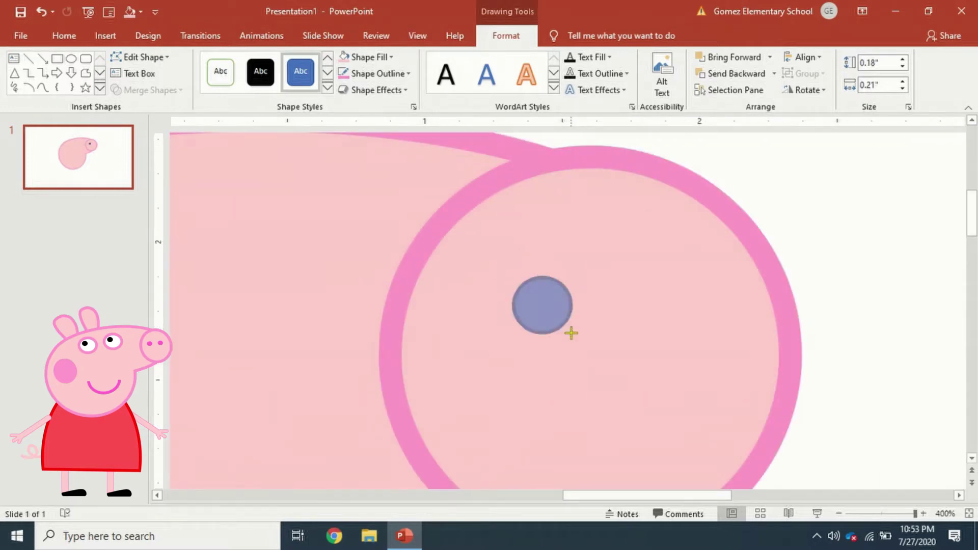
# Create two magenta nostrils without outlines, side by side on the snout.
pyautogui.click(383, 58)
pyautogui.click(343, 198)
pyautogui.click(377, 74)
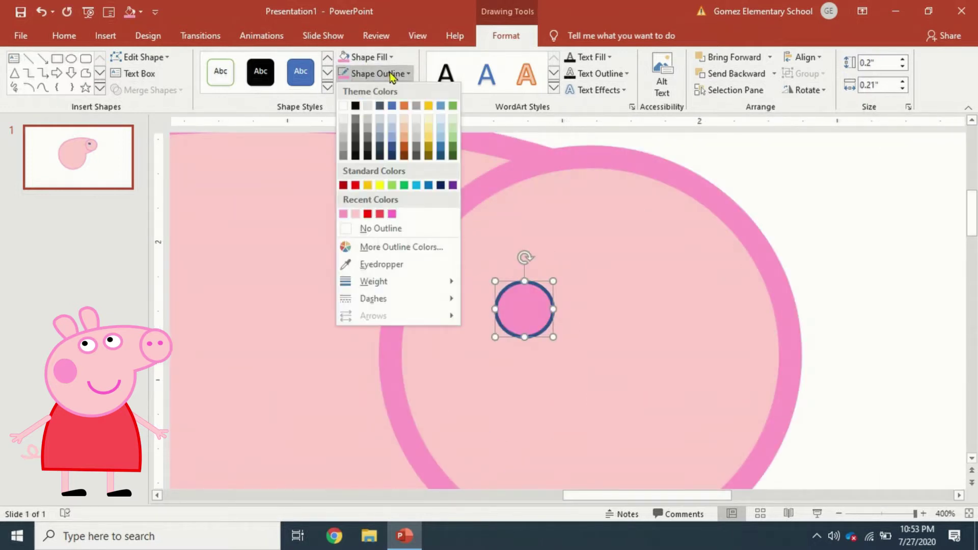
pyautogui.click(343, 212)
pyautogui.moveTo(596, 318); pyautogui.dragTo(662, 311)
pyautogui.click(383, 57)
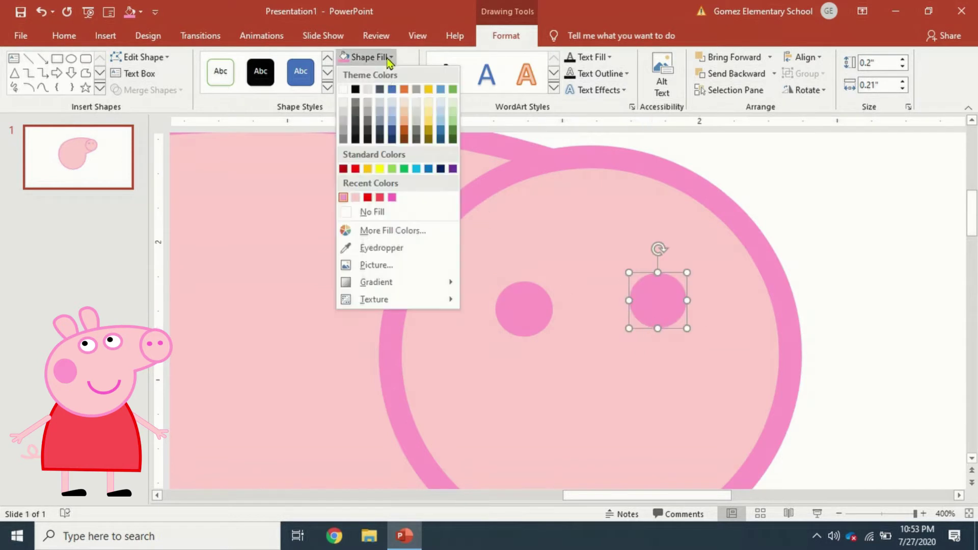
pyautogui.click(343, 197)
pyautogui.click(510, 300)
pyautogui.click(383, 57)
pyautogui.press('Escape')
pyautogui.keyDown('ctrl'); pyautogui.scroll(-10, 630, 315); pyautogui.keyUp('ctrl')
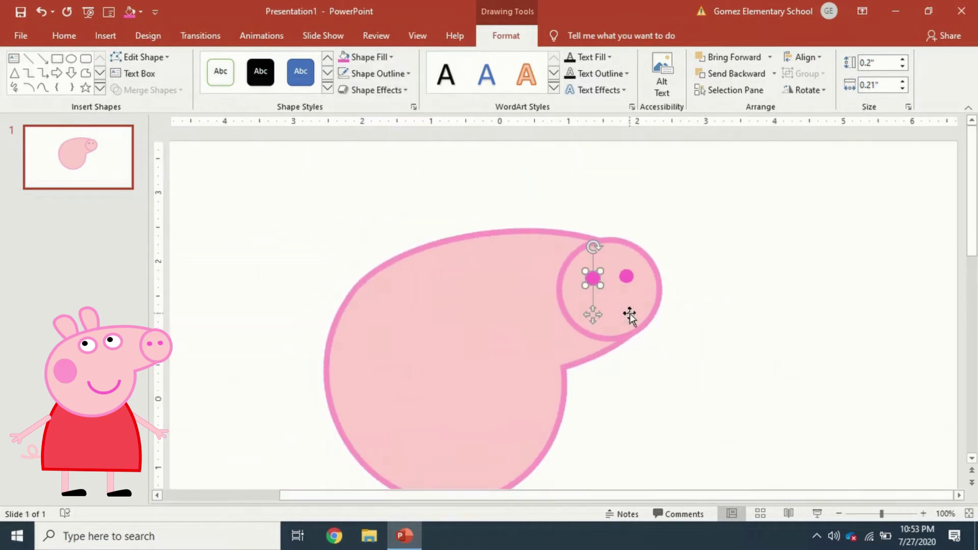
# Narrow the snout, tilt it counter-clockwise, and reposition the nostrils inside it.
pyautogui.moveTo(560, 290); pyautogui.dragTo(579, 288)
pyautogui.moveTo(620, 214); pyautogui.dragTo(592, 221)
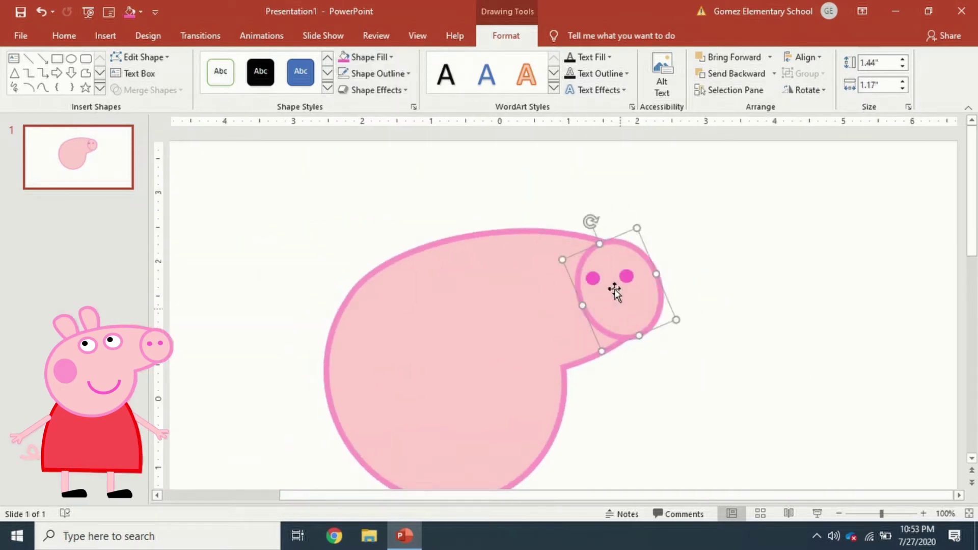
pyautogui.moveTo(605, 281); pyautogui.dragTo(605, 282)
pyautogui.keyDown('ctrl'); pyautogui.scroll(5, 616, 279); pyautogui.keyUp('ctrl')
pyautogui.click(626, 276)
pyautogui.keyDown('ctrl'); pyautogui.scroll(-4, 683, 312); pyautogui.keyUp('ctrl')
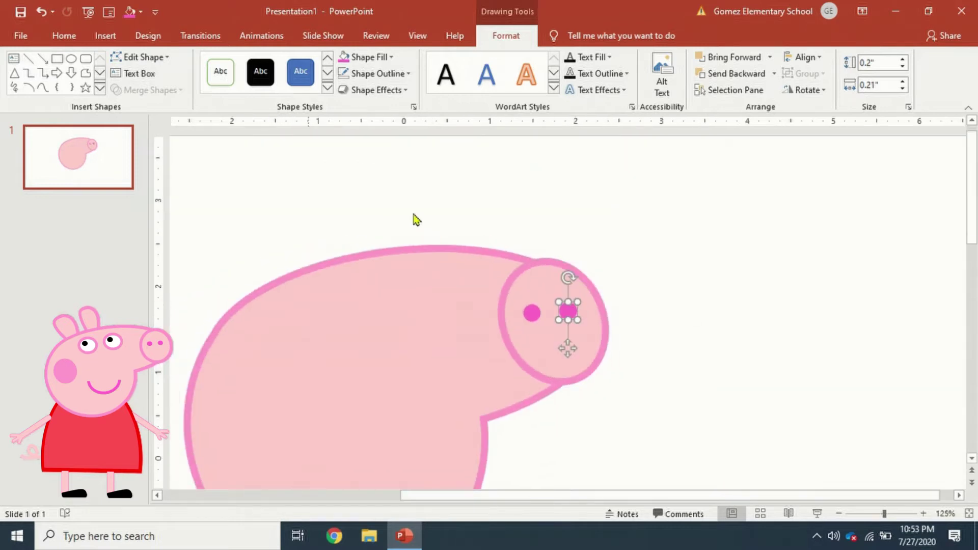
# Draw an eye circle with white fill and a thick pink outline.
pyautogui.moveTo(375, 361); pyautogui.dragTo(376, 364)
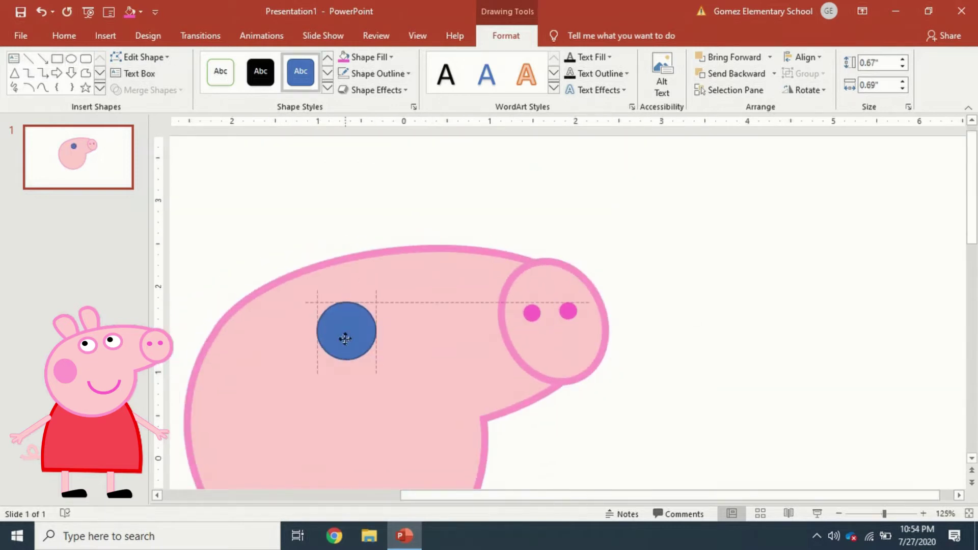
pyautogui.keyDown('ctrl'); pyautogui.scroll(5, 342, 334); pyautogui.keyUp('ctrl')
pyautogui.click(348, 60)
pyautogui.click(344, 199)
pyautogui.click(382, 72)
pyautogui.click(355, 218)
pyautogui.click(386, 74)
pyautogui.click(525, 406)
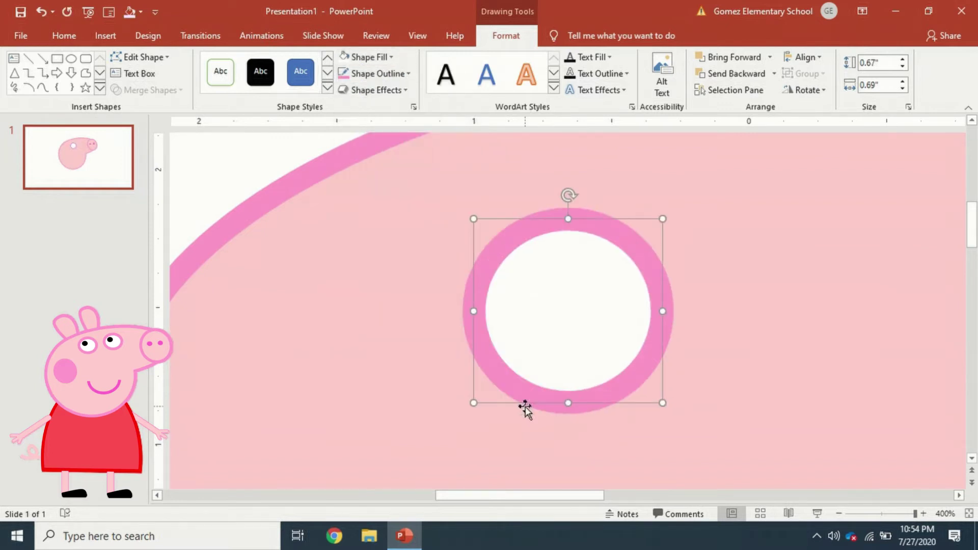
# Duplicate the eye and turn the copy into a small black pupil with no outline.
pyautogui.hotkey('ctrl', 'd')
pyautogui.click(382, 72)
pyautogui.press('Escape')
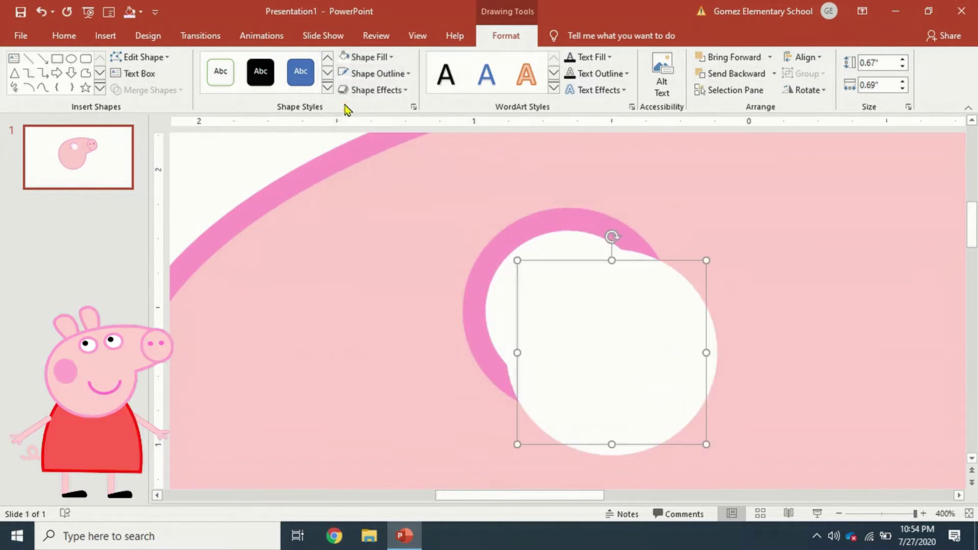
pyautogui.click(377, 57)
pyautogui.click(357, 88)
pyautogui.click(383, 73)
pyautogui.click(378, 228)
pyautogui.moveTo(706, 444); pyautogui.dragTo(576, 323)
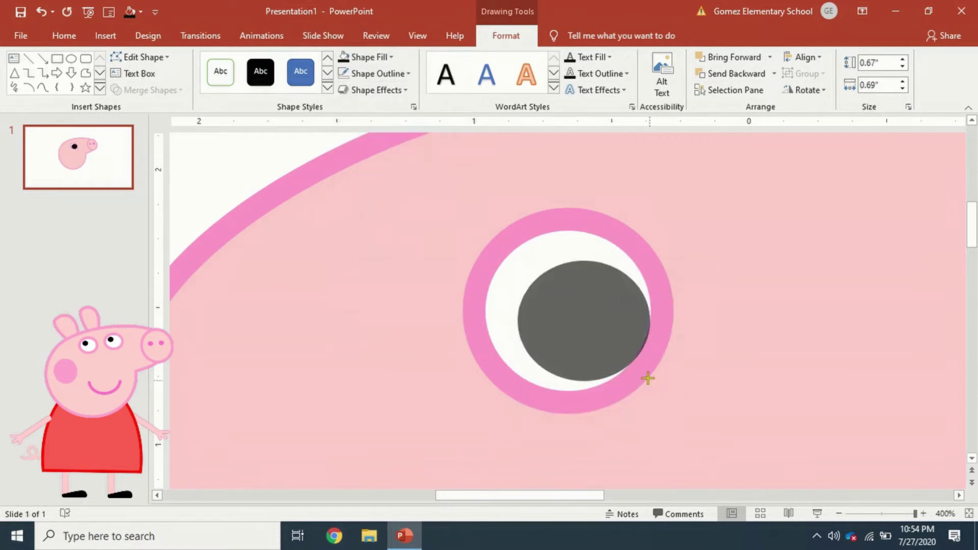
# Copy the eye with its pupil beside the original and align both eyes on the head.
pyautogui.keyDown('ctrl'); pyautogui.click(608, 343); pyautogui.keyUp('ctrl')
pyautogui.keyDown('ctrl'); pyautogui.scroll(-5, 601, 357); pyautogui.keyUp('ctrl')
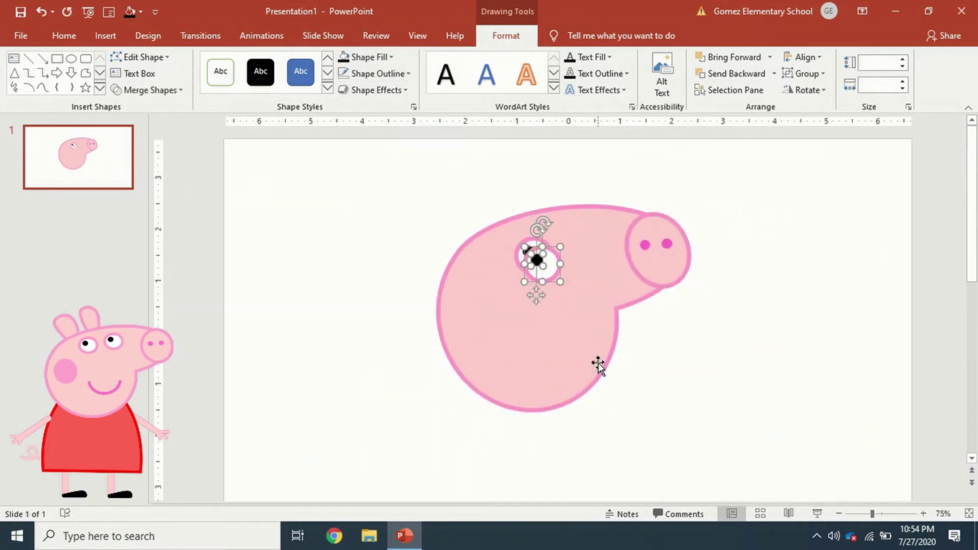
pyautogui.keyDown('ctrl'); pyautogui.scroll(5, 599, 363); pyautogui.keyUp('ctrl')
pyautogui.moveTo(615, 356); pyautogui.dragTo(823, 356)
pyautogui.keyDown('ctrl'); pyautogui.scroll(-3, 821, 286); pyautogui.keyUp('ctrl')
pyautogui.click(459, 357)
pyautogui.keyDown('ctrl'); pyautogui.click(426, 331); pyautogui.keyUp('ctrl')
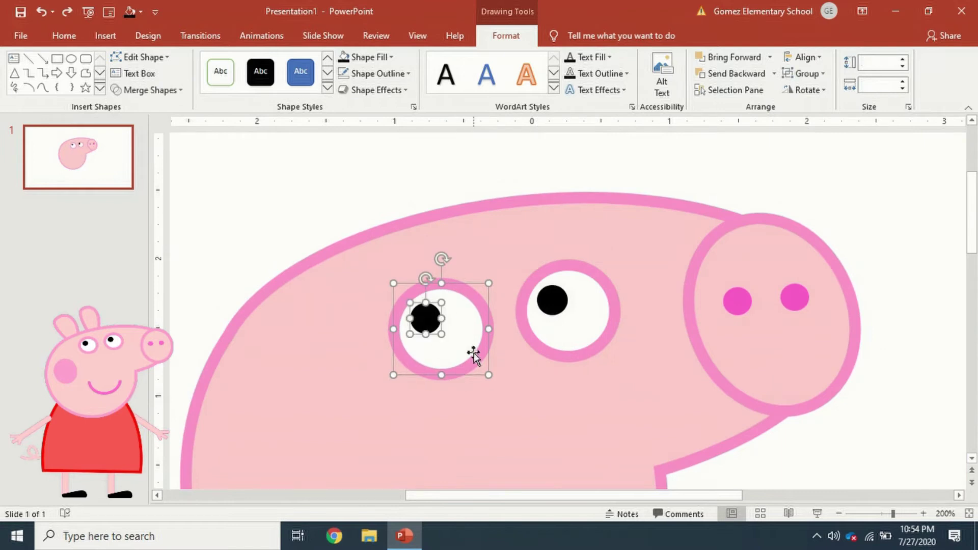
pyautogui.moveTo(473, 352); pyautogui.dragTo(440, 335)
pyautogui.moveTo(578, 329); pyautogui.dragTo(553, 306)
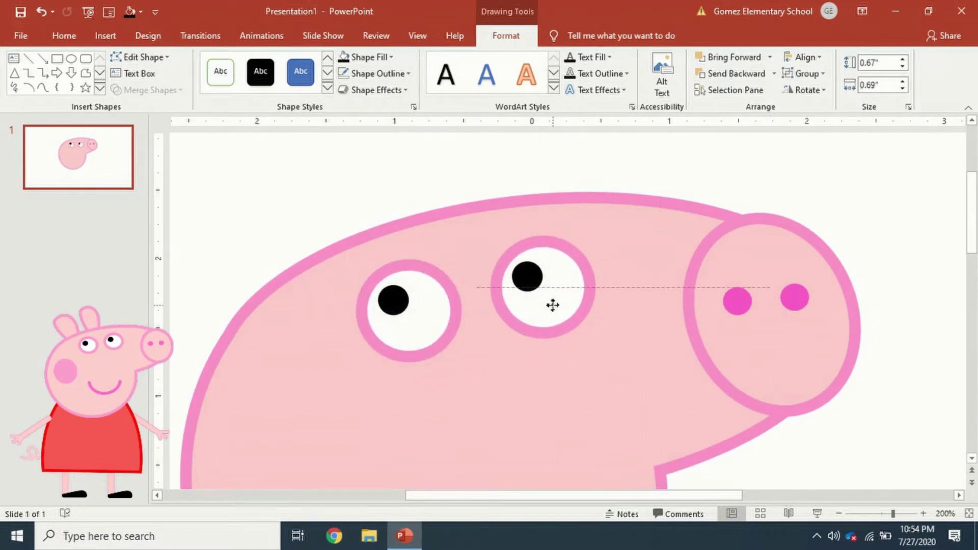
# Make a pink cheek oval below the left eye, enlarged and tilted.
pyautogui.keyDown('ctrl'); pyautogui.scroll(-3, 502, 349); pyautogui.keyUp('ctrl')
pyautogui.click(507, 354)
pyautogui.moveTo(507, 354); pyautogui.dragTo(444, 433)
pyautogui.click(383, 60)
pyautogui.click(347, 174)
pyautogui.keyDown('ctrl'); pyautogui.scroll(5, 453, 441); pyautogui.keyUp('ctrl')
pyautogui.moveTo(540, 201); pyautogui.dragTo(739, 437)
pyautogui.keyDown('ctrl'); pyautogui.scroll(-5, 734, 436); pyautogui.keyUp('ctrl')
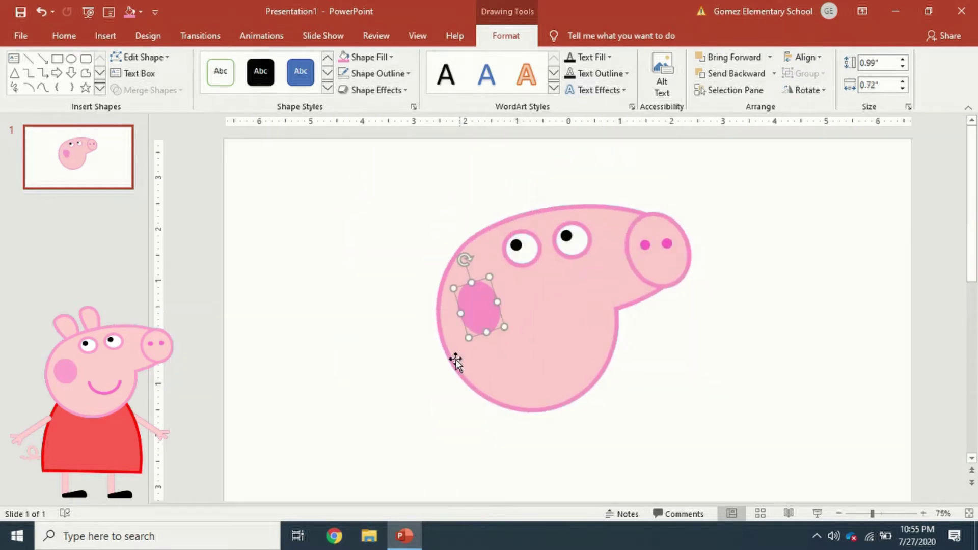
# Draw an arc smile with a thick pink outline and move it lower on the face.
pyautogui.click(100, 90)
pyautogui.click(174, 211)
pyautogui.moveTo(752, 339); pyautogui.dragTo(662, 444)
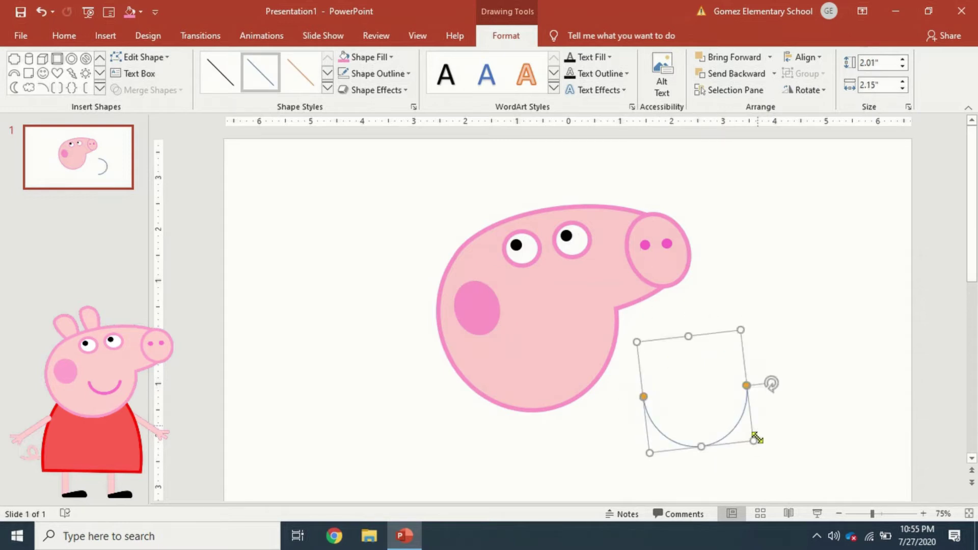
pyautogui.keyDown('ctrl'); pyautogui.scroll(5, 574, 358); pyautogui.keyUp('ctrl')
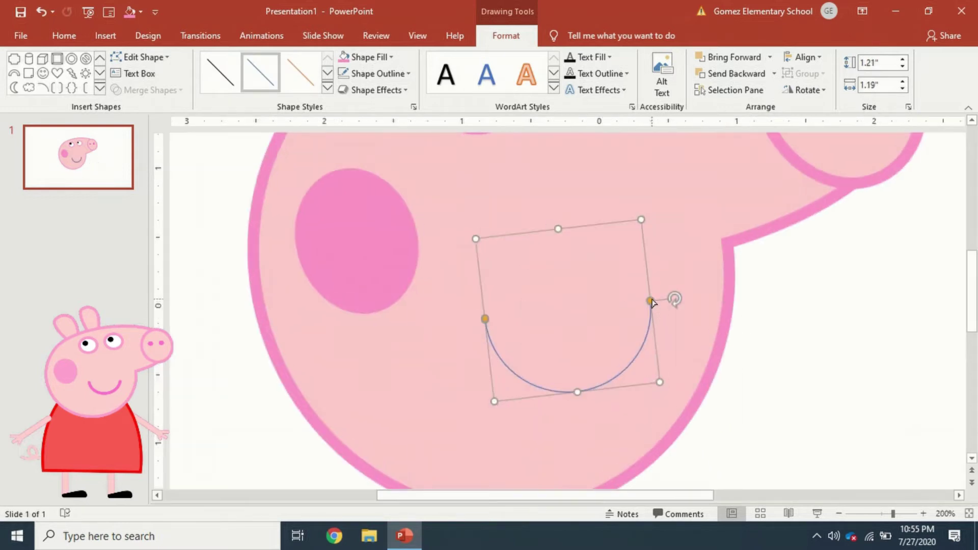
pyautogui.click(392, 73)
pyautogui.click(525, 404)
pyautogui.click(377, 73)
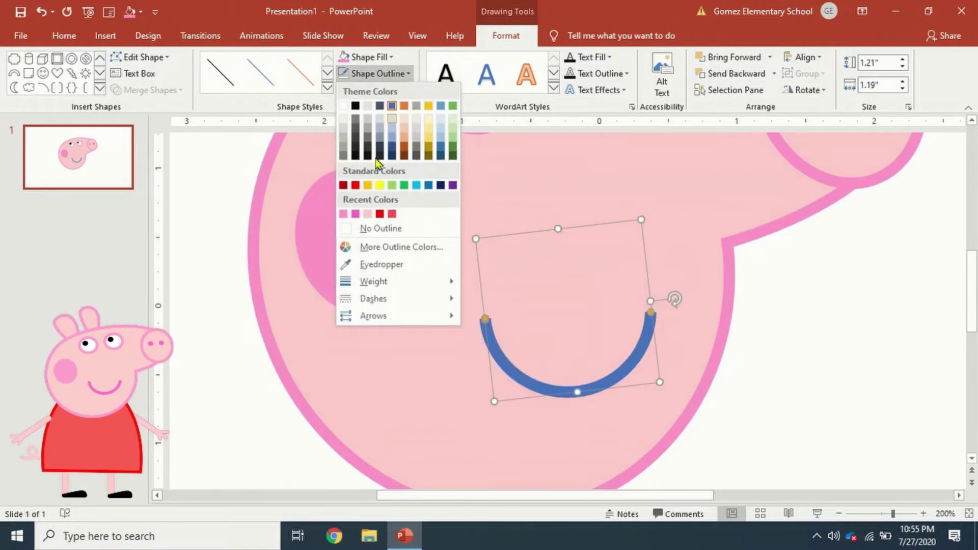
pyautogui.click(347, 212)
pyautogui.keyDown('ctrl'); pyautogui.scroll(-5, 543, 298); pyautogui.keyUp('ctrl')
pyautogui.keyDown('ctrl'); pyautogui.scroll(-5, 543, 298); pyautogui.keyUp('ctrl')
pyautogui.moveTo(579, 322); pyautogui.dragTo(577, 343)
pyautogui.click(559, 411)
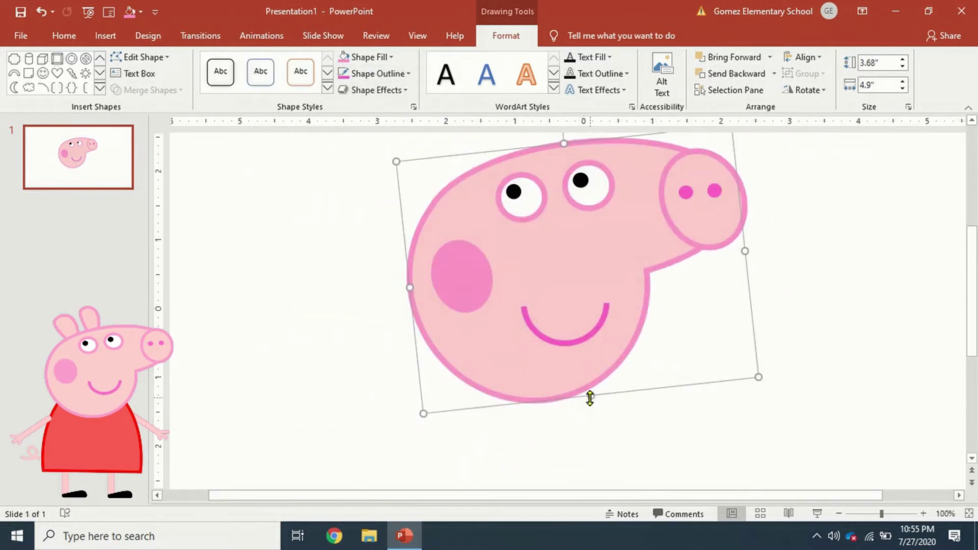
# Insert an arc shape and reshape it into an ear curve.
pyautogui.click(105, 36)
pyautogui.keyDown('ctrl'); pyautogui.scroll(5, 580, 301); pyautogui.keyUp('ctrl')
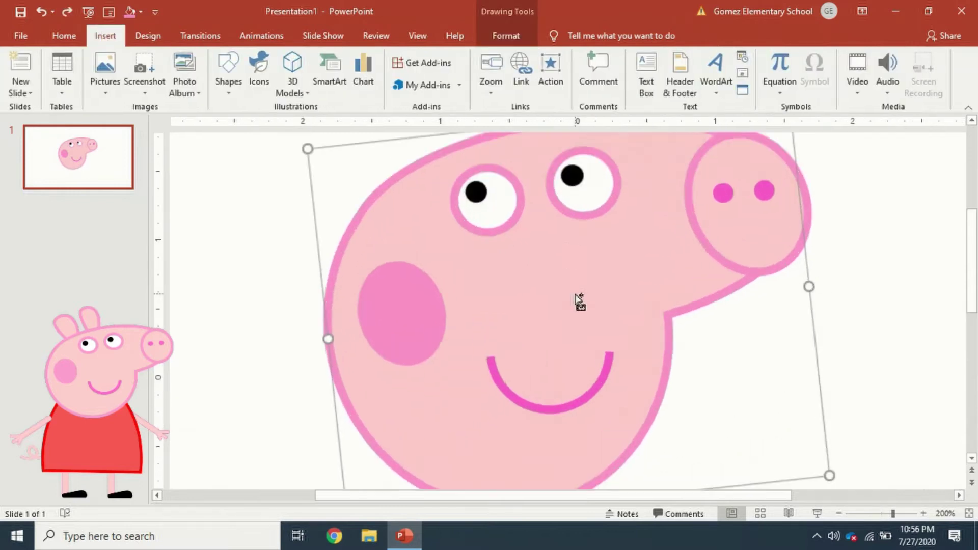
pyautogui.click(230, 84)
pyautogui.click(351, 168)
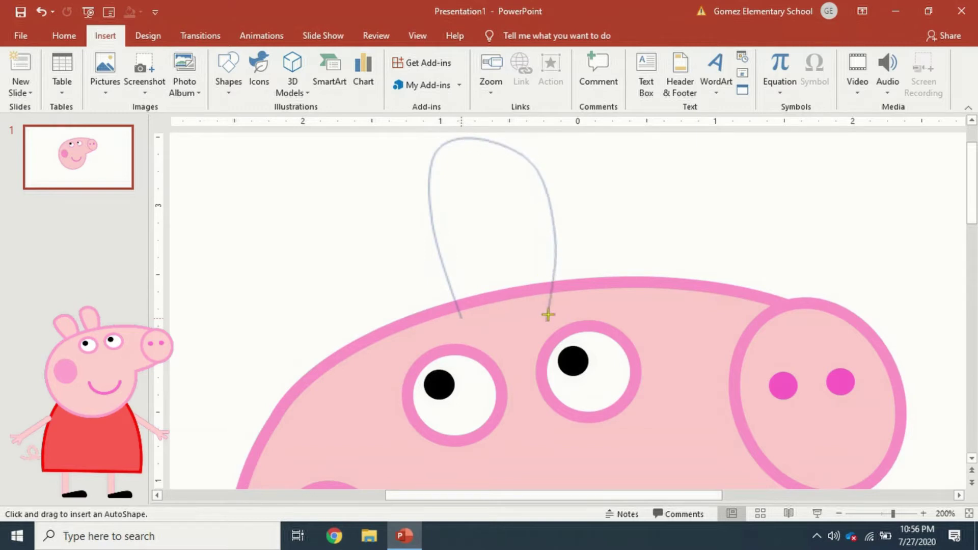
pyautogui.click(137, 54)
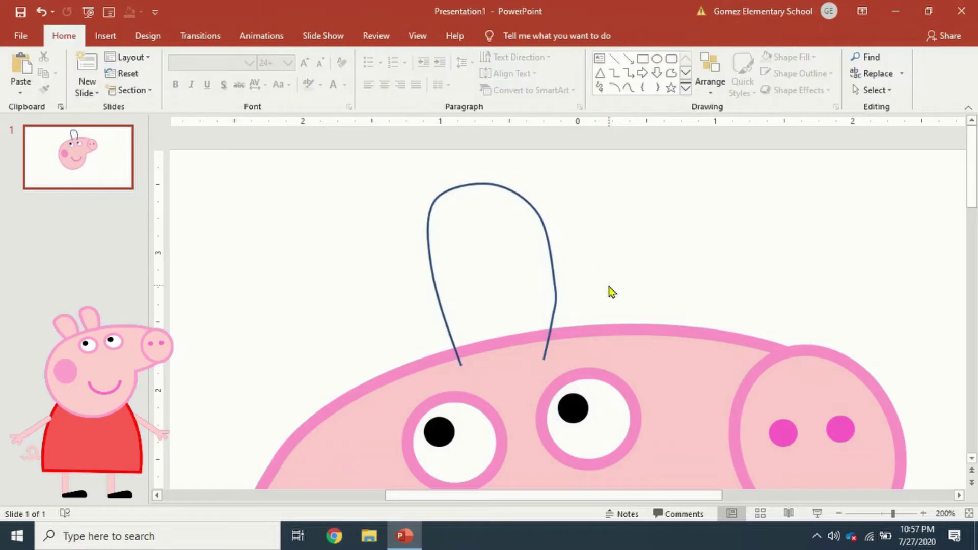
# Fill the ear light pink and give it a thick pink outline.
pyautogui.click(555, 245)
pyautogui.scroll(5, 561, 218)
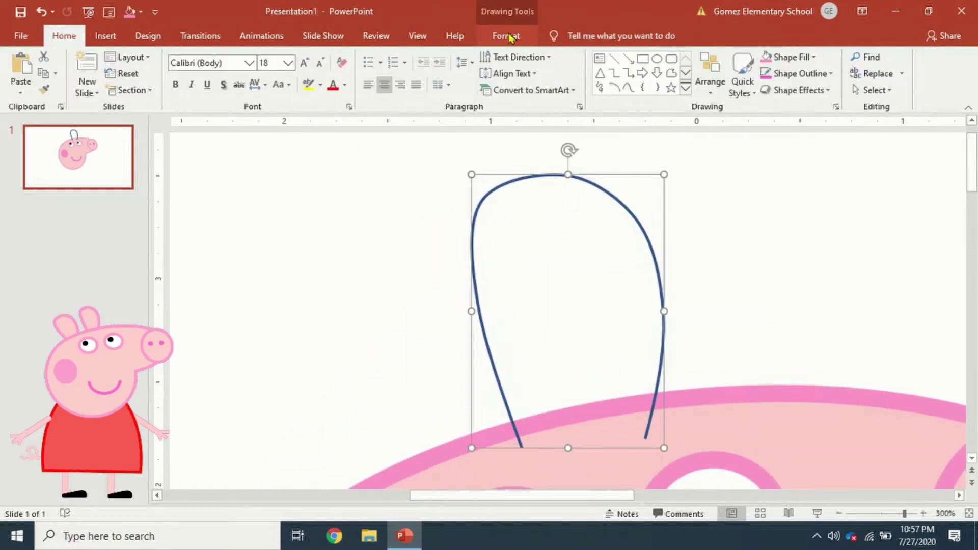
pyautogui.click(506, 36)
pyautogui.click(344, 57)
pyautogui.click(383, 60)
pyautogui.click(270, 260)
pyautogui.hotkey('ctrl', 'z')
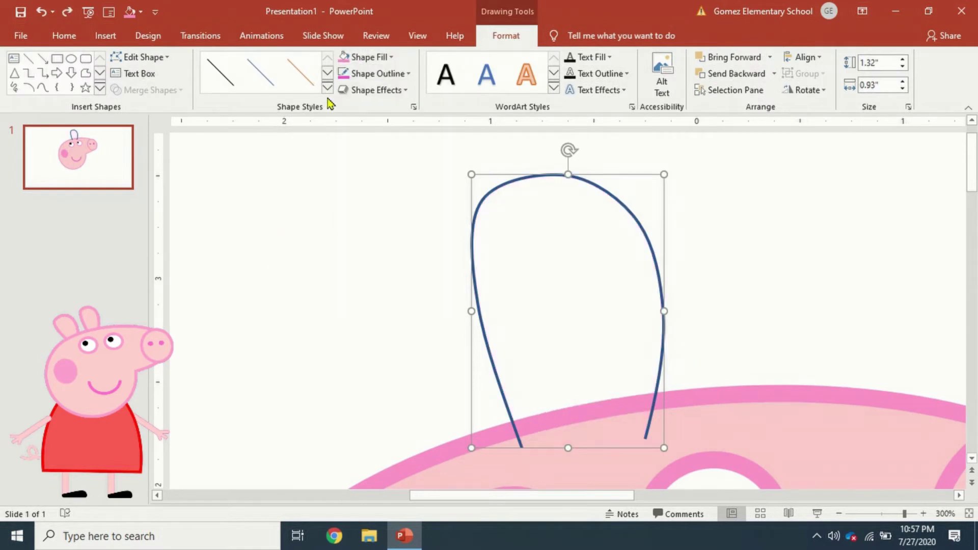
pyautogui.click(364, 56)
pyautogui.click(368, 197)
pyautogui.click(377, 73)
pyautogui.click(355, 213)
pyautogui.click(377, 74)
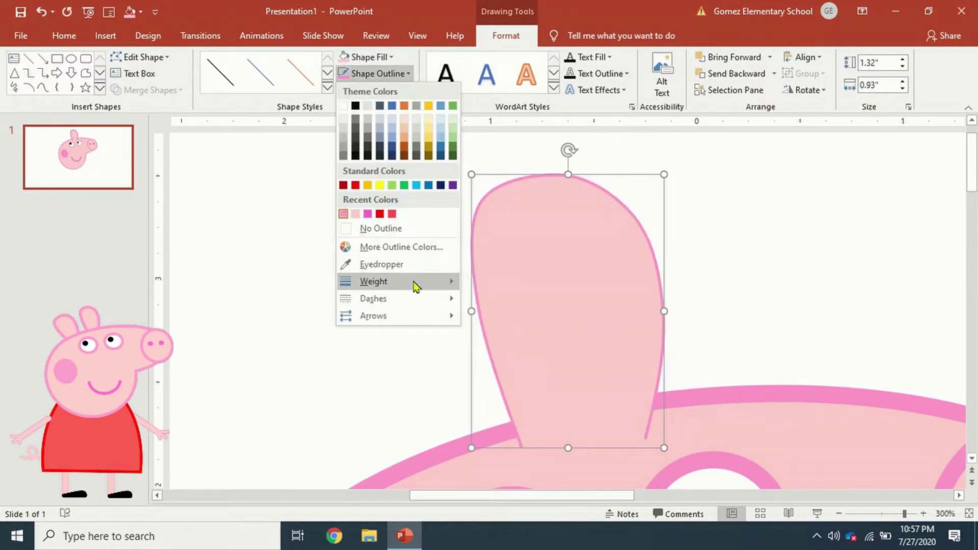
pyautogui.click(489, 403)
# Shrink the ear, place it on top of the head, send it behind, and add a tilted second ear.
pyautogui.scroll(-8, 539, 350)
pyautogui.moveTo(608, 278); pyautogui.dragTo(586, 256)
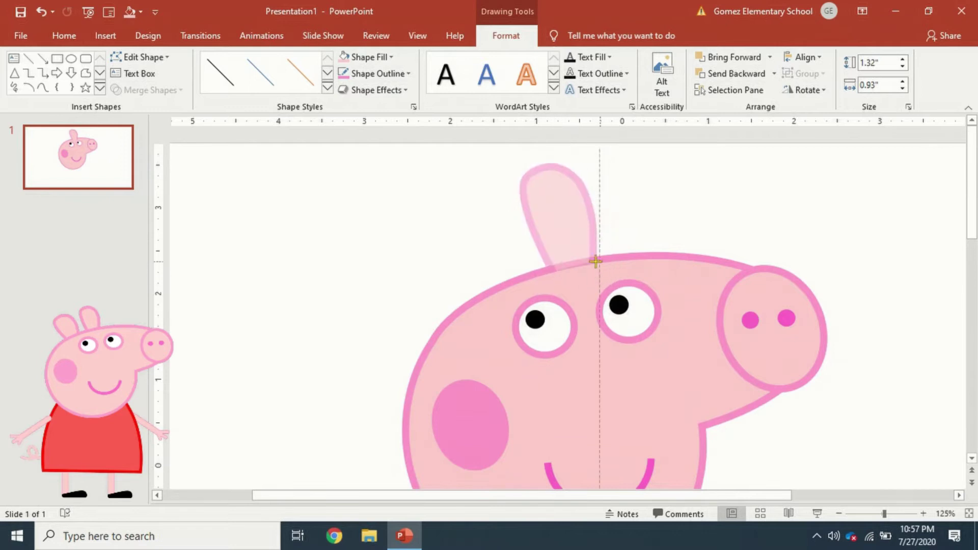
pyautogui.moveTo(558, 214); pyautogui.dragTo(489, 233)
pyautogui.rightClick(541, 214)
pyautogui.click(594, 371)
pyautogui.hotkey('alt', 'Left')
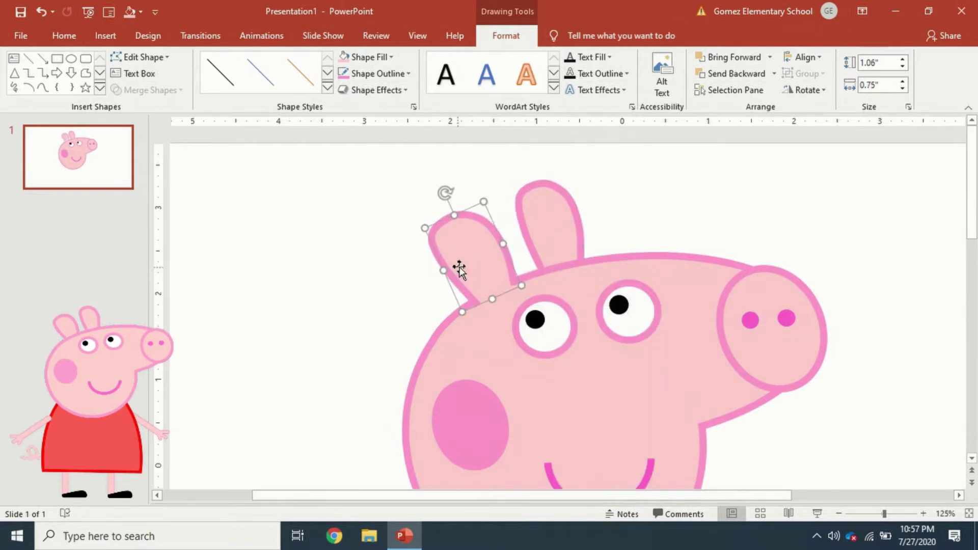
pyautogui.scroll(-5, 489, 280)
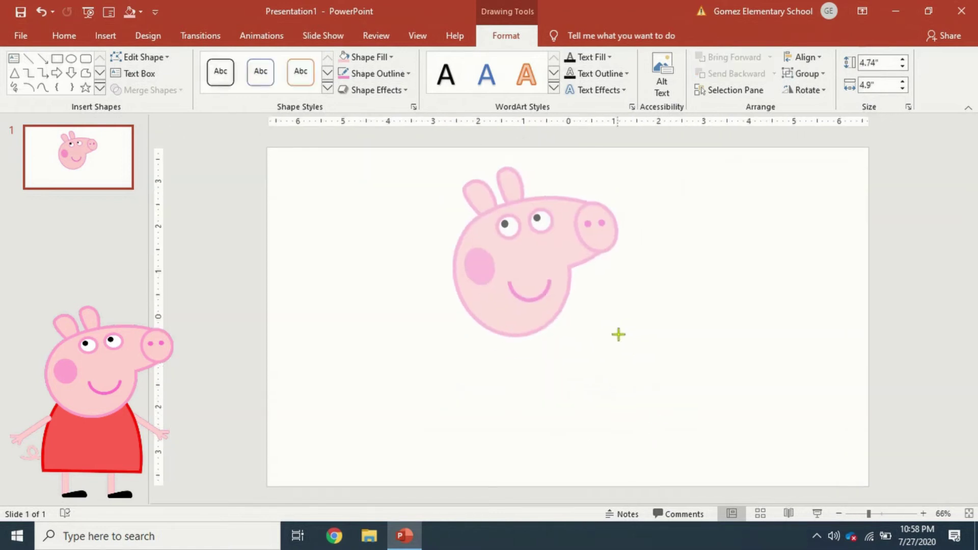
# Shrink the face and draw an upright Chord body beneath it, placed behind the face.
pyautogui.moveTo(662, 332); pyautogui.dragTo(666, 301)
pyautogui.scroll(1, 662, 337)
pyautogui.click(100, 89)
pyautogui.click(59, 196)
pyautogui.moveTo(769, 242); pyautogui.dragTo(459, 447)
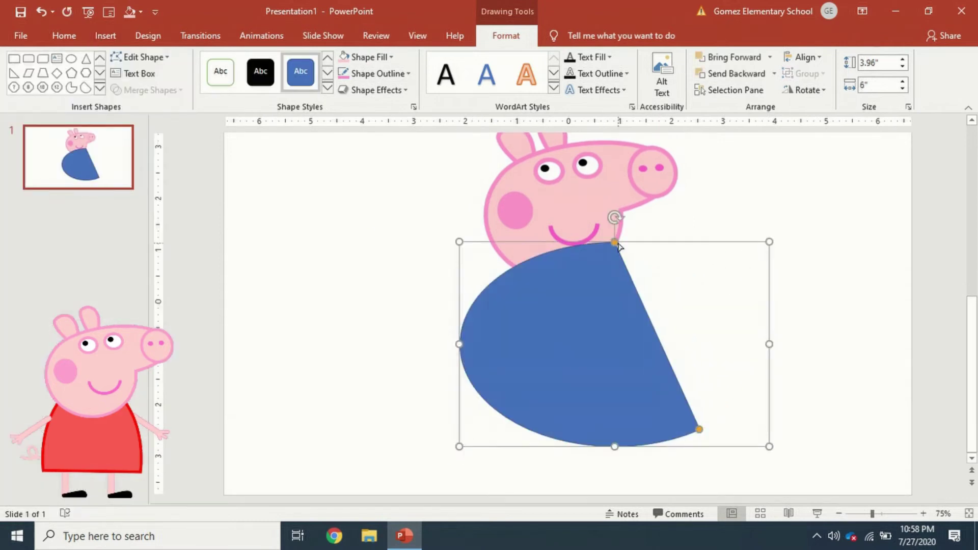
pyautogui.moveTo(615, 242); pyautogui.dragTo(615, 404)
pyautogui.moveTo(614, 226)
pyautogui.mouseDown()
pyautogui.moveTo(662, 319)
pyautogui.moveTo(586, 376)
pyautogui.moveTo(590, 321)
pyautogui.mouseUp()
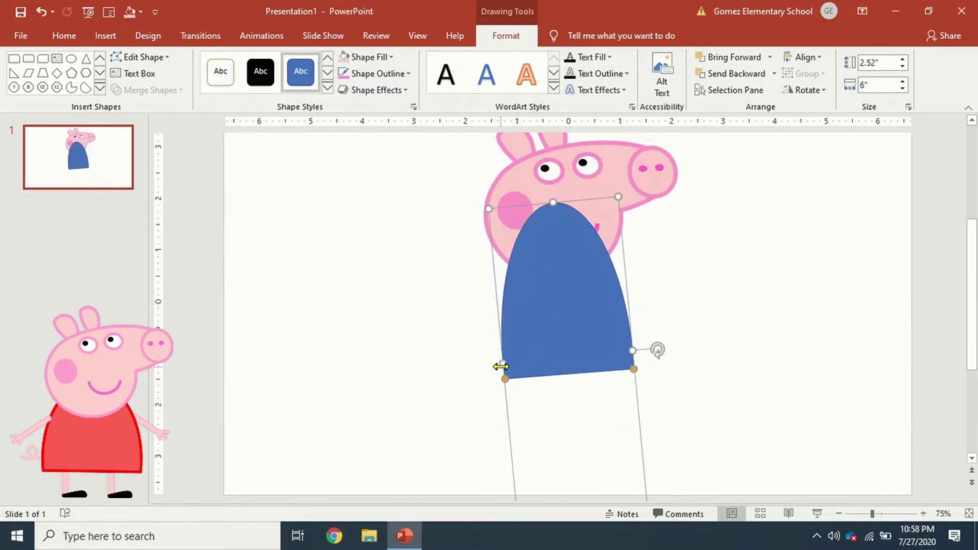
pyautogui.rightClick(571, 196)
pyautogui.click(607, 343)
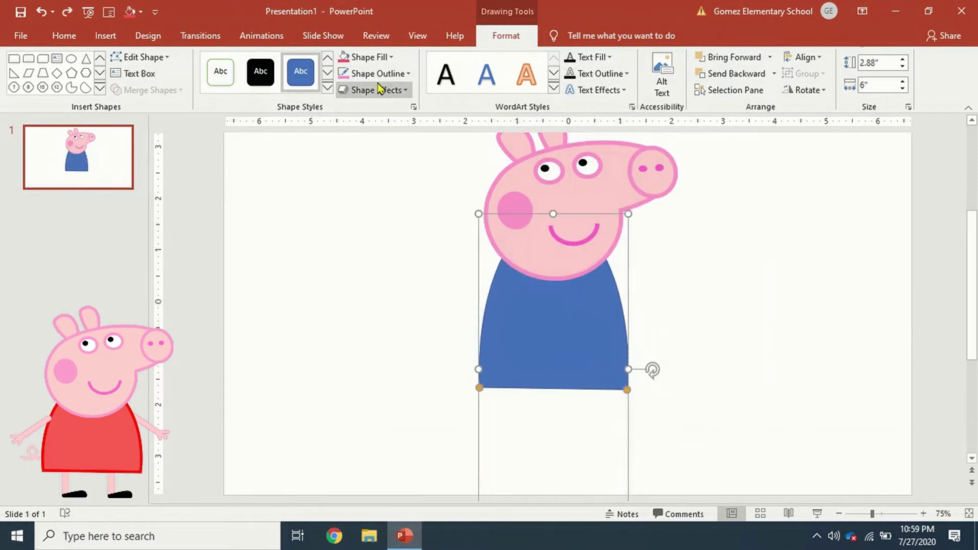
# Fill the dress red with a 6 pt red outline and widen it to 4.46 inches.
pyautogui.click(371, 57)
pyautogui.click(343, 197)
pyautogui.click(377, 73)
pyautogui.click(392, 213)
pyautogui.click(377, 74)
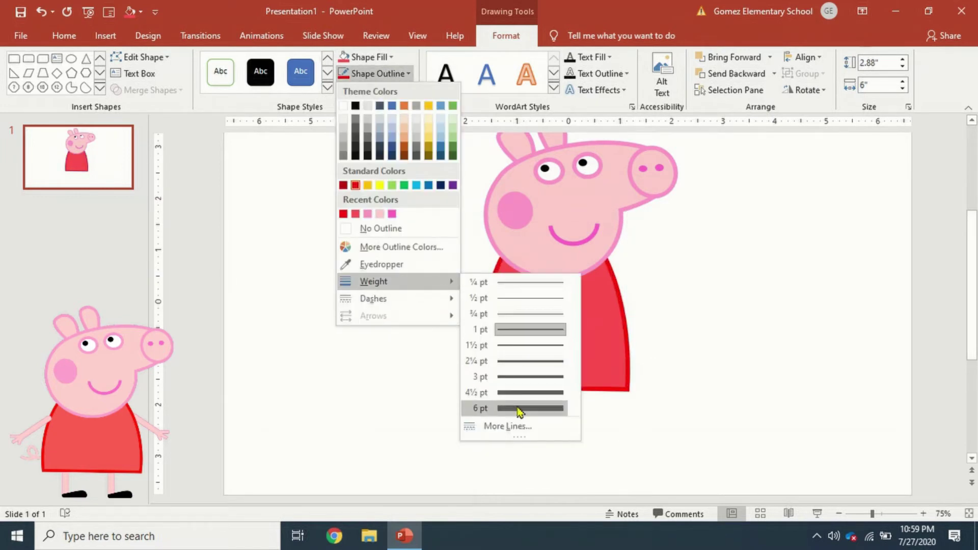
pyautogui.click(519, 409)
pyautogui.moveTo(551, 436); pyautogui.dragTo(563, 351)
# Draw a rounded-rectangle arm bar, tilted diagonally at the dress's left shoulder.
pyautogui.keyDown('ctrl'); pyautogui.scroll(5, 565, 346); pyautogui.keyUp('ctrl')
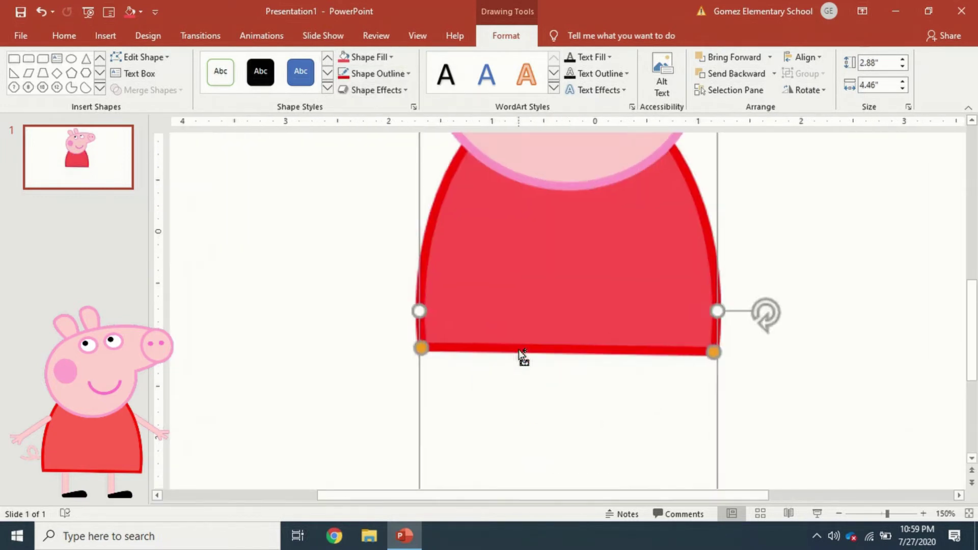
pyautogui.click(100, 90)
pyautogui.click(25, 107)
pyautogui.moveTo(228, 239)
pyautogui.mouseDown()
pyautogui.moveTo(352, 277)
pyautogui.moveTo(247, 239)
pyautogui.mouseUp()
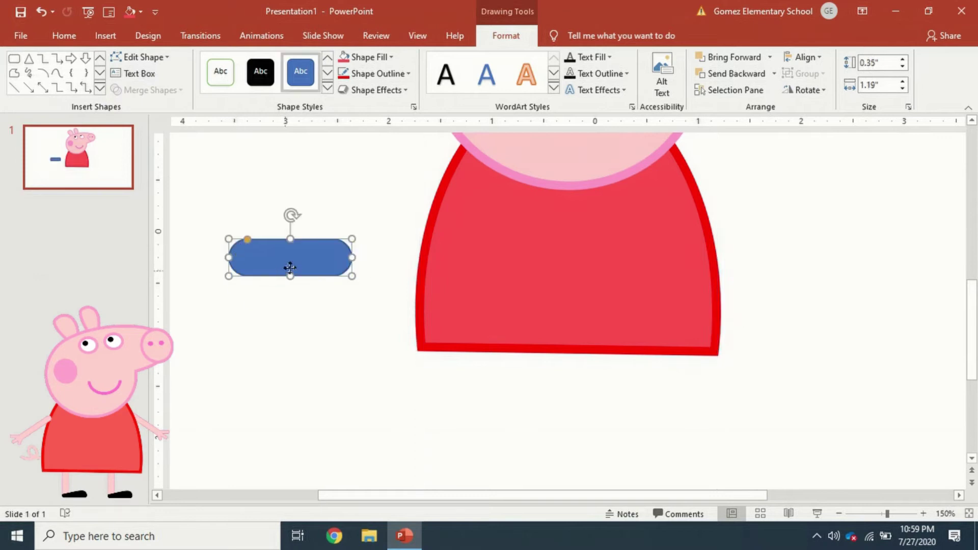
pyautogui.moveTo(289, 268); pyautogui.dragTo(409, 222)
pyautogui.moveTo(414, 168); pyautogui.dragTo(400, 191)
pyautogui.moveTo(417, 231); pyautogui.dragTo(404, 212)
# Fill the arm light pink and give it a pink outline.
pyautogui.keyDown('ctrl'); pyautogui.scroll(5, 415, 216); pyautogui.keyUp('ctrl')
pyautogui.click(367, 57)
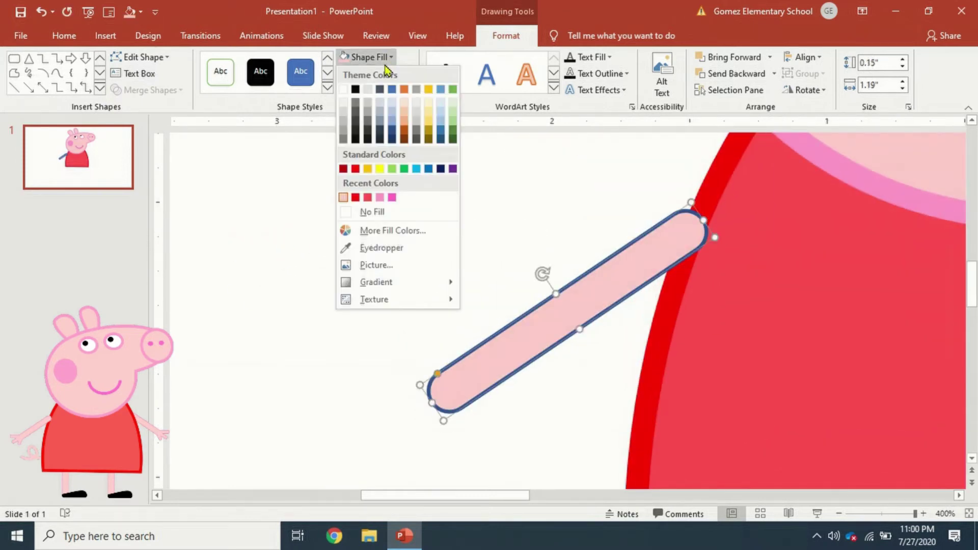
pyautogui.click(380, 197)
pyautogui.click(377, 73)
pyautogui.press('Escape')
pyautogui.hotkey('ctrl', 'z')
pyautogui.click(404, 75)
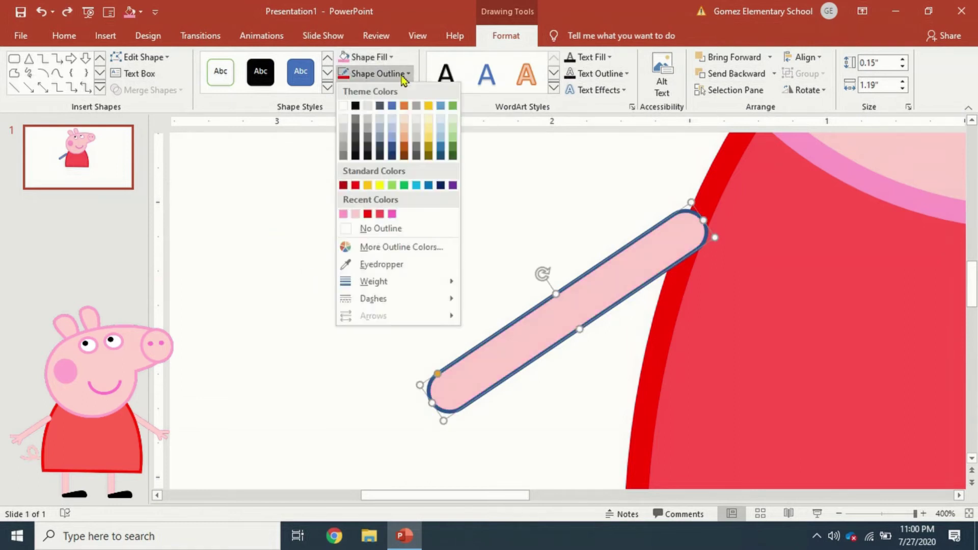
pyautogui.click(343, 214)
pyautogui.moveTo(374, 281)
pyautogui.click(408, 74)
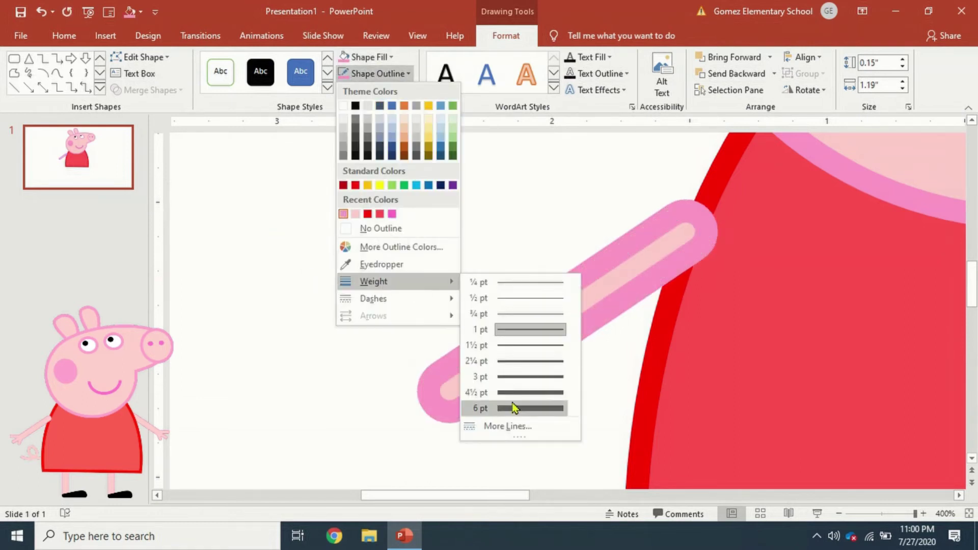
pyautogui.click(303, 362)
# Duplicate the arm bar and shorten the horizontal copy into a finger at the hand.
pyautogui.keyDown('ctrl'); pyautogui.scroll(-6, 303, 362); pyautogui.keyUp('ctrl')
pyautogui.keyDown('ctrl'); pyautogui.scroll(2, 489, 358); pyautogui.keyUp('ctrl')
pyautogui.click(359, 291)
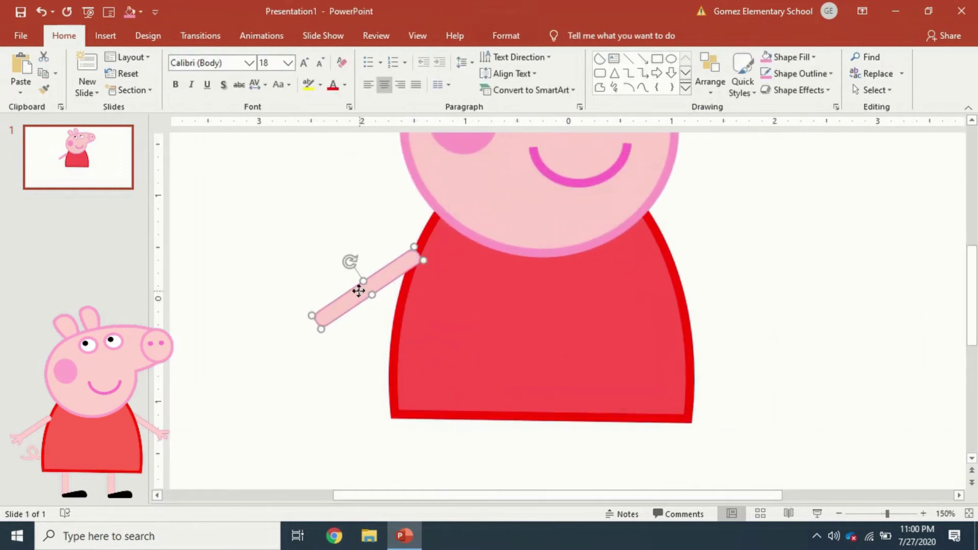
pyautogui.keyDown('ctrl'); pyautogui.scroll(5, 359, 291); pyautogui.keyUp('ctrl')
pyautogui.hotkey('ctrl', 'v')
pyautogui.moveTo(731, 324); pyautogui.dragTo(560, 324)
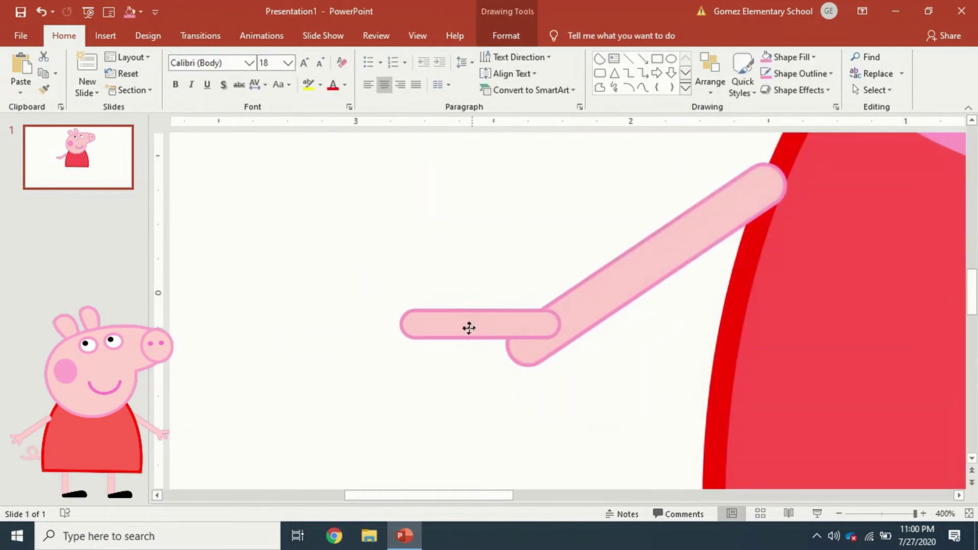
pyautogui.moveTo(398, 337); pyautogui.dragTo(454, 336)
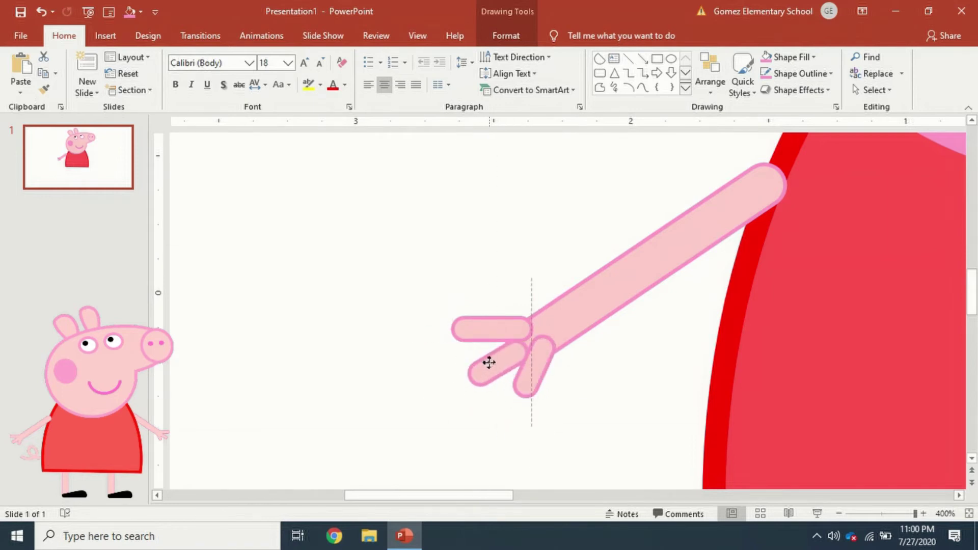
# Merge the arm and finger pieces into one arm shape.
pyautogui.click(506, 35)
pyautogui.click(164, 92)
pyautogui.click(173, 108)
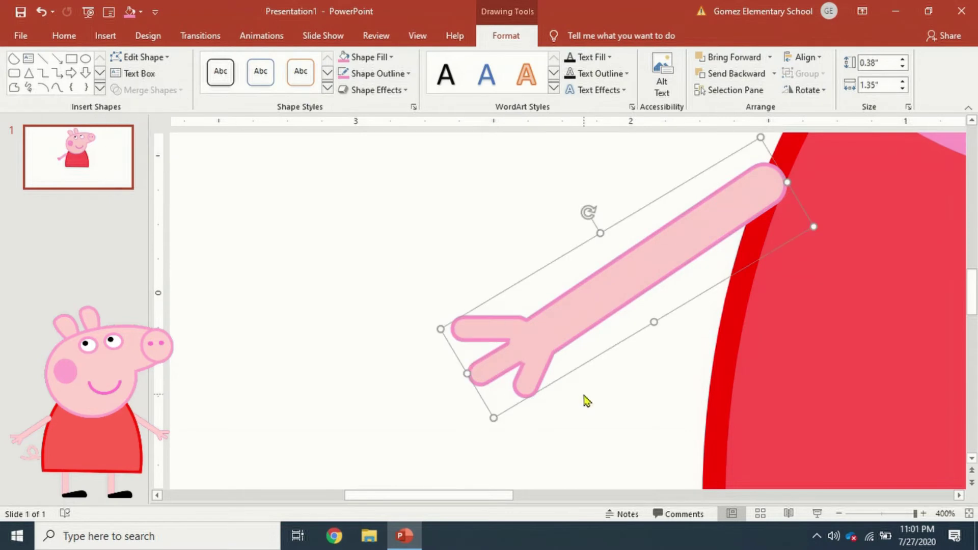
pyautogui.click(585, 399)
pyautogui.keyDown('ctrl'); pyautogui.scroll(-5, 515, 331); pyautogui.keyUp('ctrl')
# Flip the copied arm horizontally and place it behind the dress's right side.
pyautogui.click(505, 308)
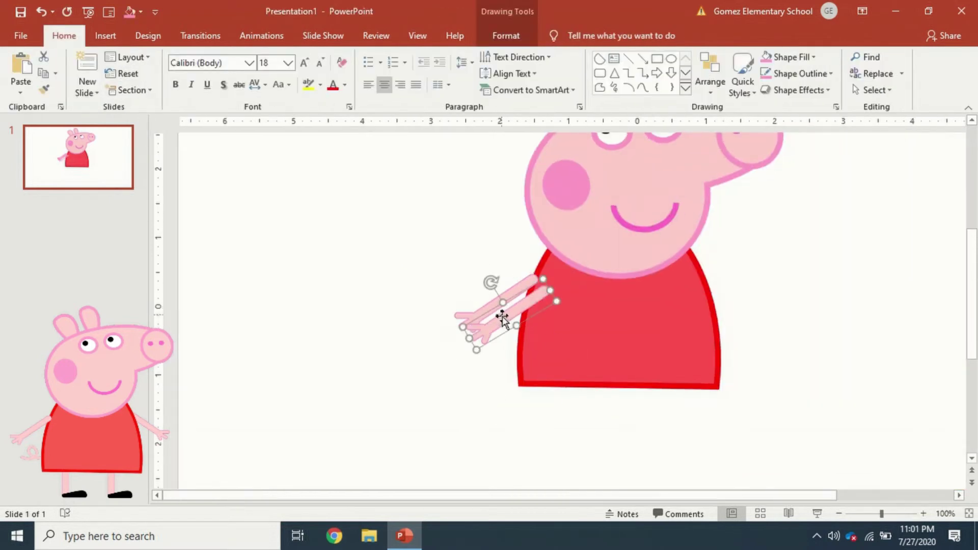
pyautogui.click(506, 35)
pyautogui.keyDown('ctrl'); pyautogui.scroll(5, 724, 318); pyautogui.keyUp('ctrl')
pyautogui.click(808, 89)
pyautogui.click(838, 160)
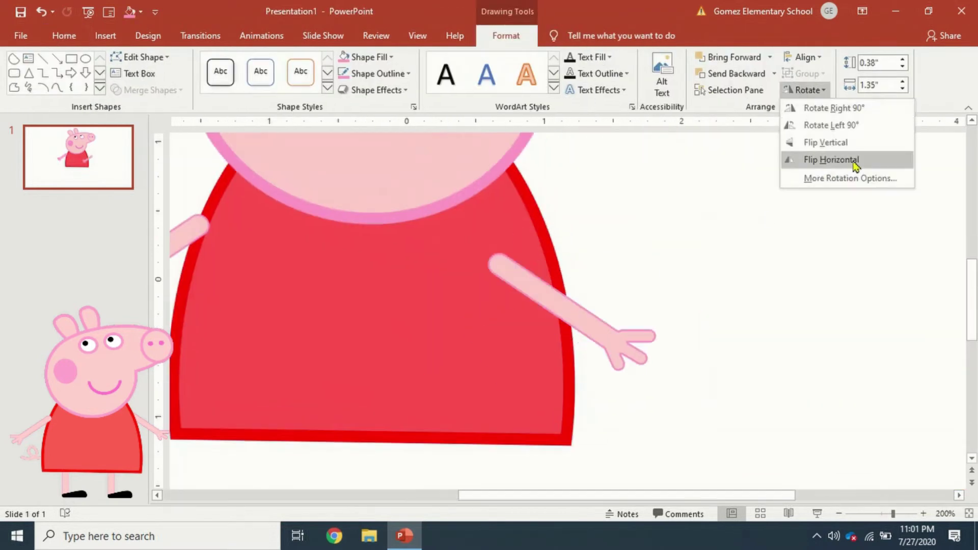
pyautogui.moveTo(566, 284); pyautogui.dragTo(585, 250)
pyautogui.rightClick(586, 250)
pyautogui.click(637, 382)
pyautogui.keyDown('ctrl'); pyautogui.scroll(-4, 512, 341); pyautogui.keyUp('ctrl')
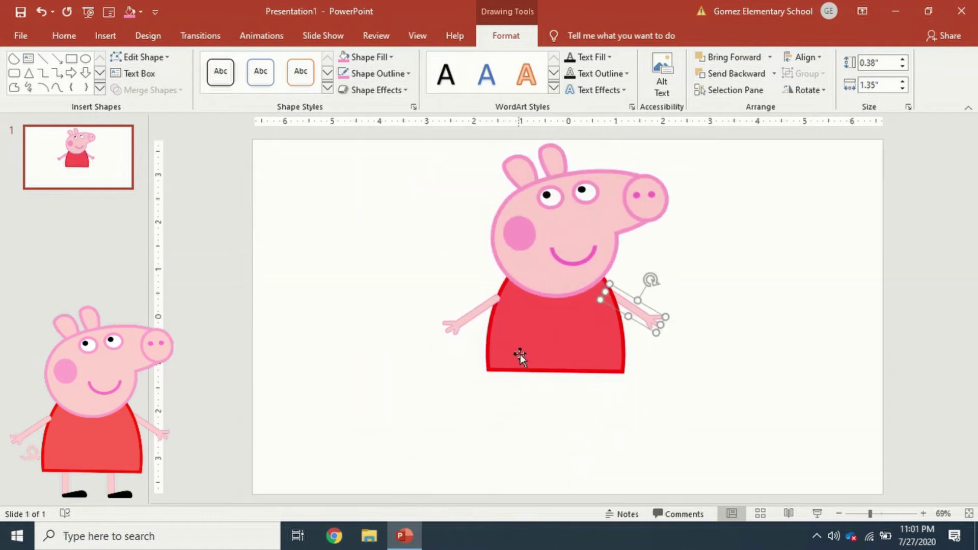
# Draw a tall rounded-rectangle leg under the middle of the dress.
pyautogui.click(106, 35)
pyautogui.click(228, 87)
pyautogui.click(239, 196)
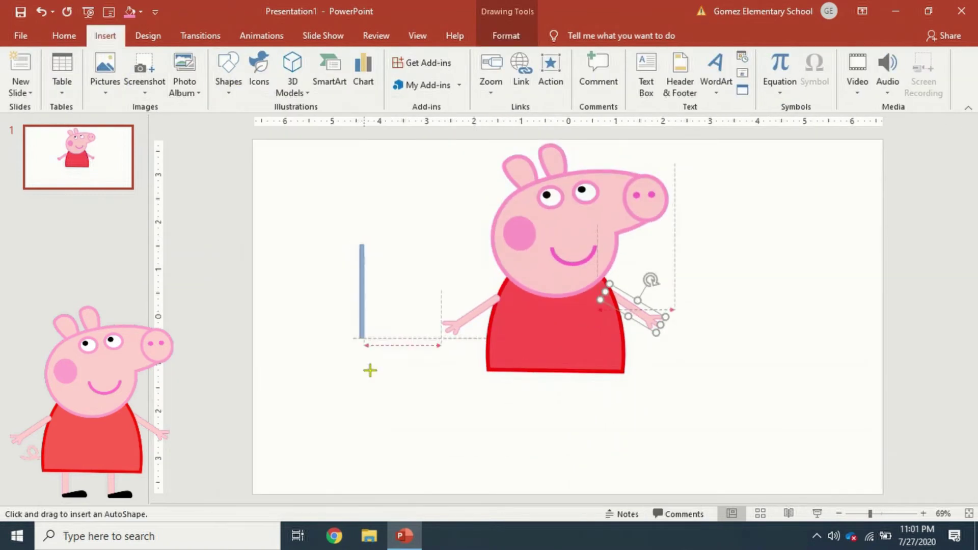
pyautogui.moveTo(362, 247); pyautogui.dragTo(382, 382)
pyautogui.moveTo(372, 315); pyautogui.dragTo(431, 380)
pyautogui.moveTo(491, 446); pyautogui.dragTo(599, 477)
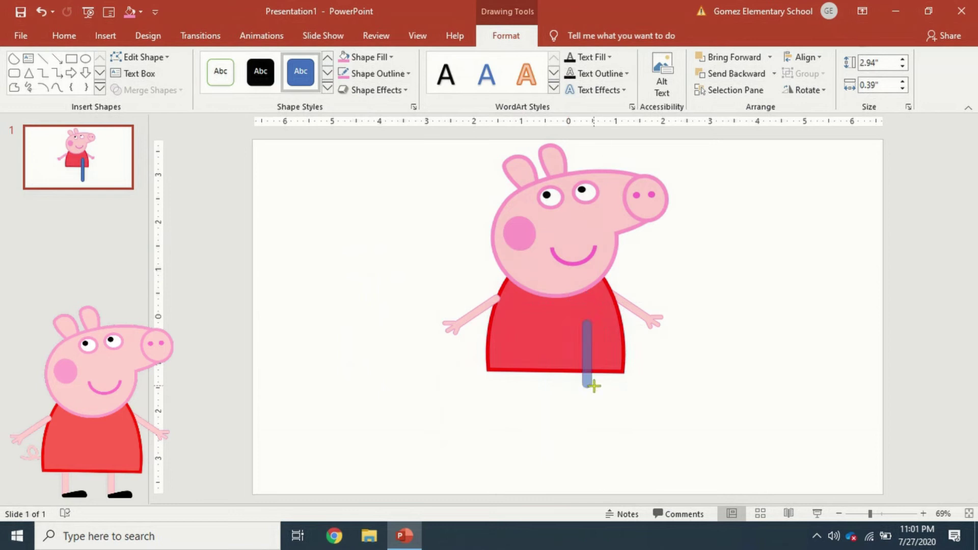
# Fill the leg light pink with a pink outline and tuck it behind the dress.
pyautogui.keyDown('ctrl'); pyautogui.scroll(3, 569, 402); pyautogui.keyUp('ctrl')
pyautogui.keyDown('ctrl'); pyautogui.scroll(2, 585, 382); pyautogui.keyUp('ctrl')
pyautogui.click(366, 56)
pyautogui.click(372, 198)
pyautogui.click(375, 74)
pyautogui.click(371, 213)
pyautogui.rightClick(551, 185)
pyautogui.click(613, 343)
pyautogui.moveTo(563, 367)
pyautogui.mouseDown()
pyautogui.moveTo(540, 290)
pyautogui.moveTo(689, 362)
pyautogui.mouseUp()
# Add a black shoe at the foot with a black outline and a curved top.
pyautogui.moveTo(688, 144)
pyautogui.mouseDown()
pyautogui.moveTo(541, 290)
pyautogui.moveTo(557, 366)
pyautogui.mouseUp()
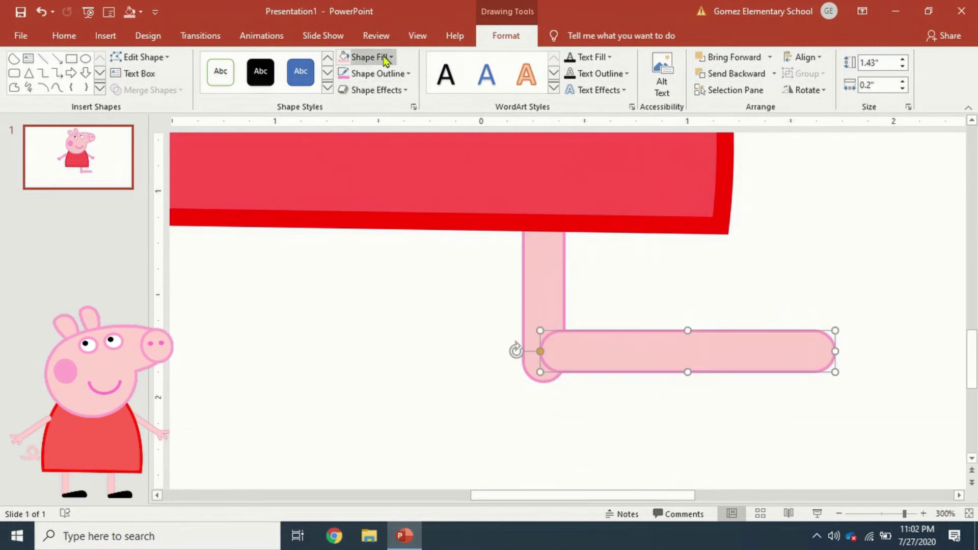
pyautogui.click(344, 57)
pyautogui.click(377, 73)
pyautogui.click(355, 106)
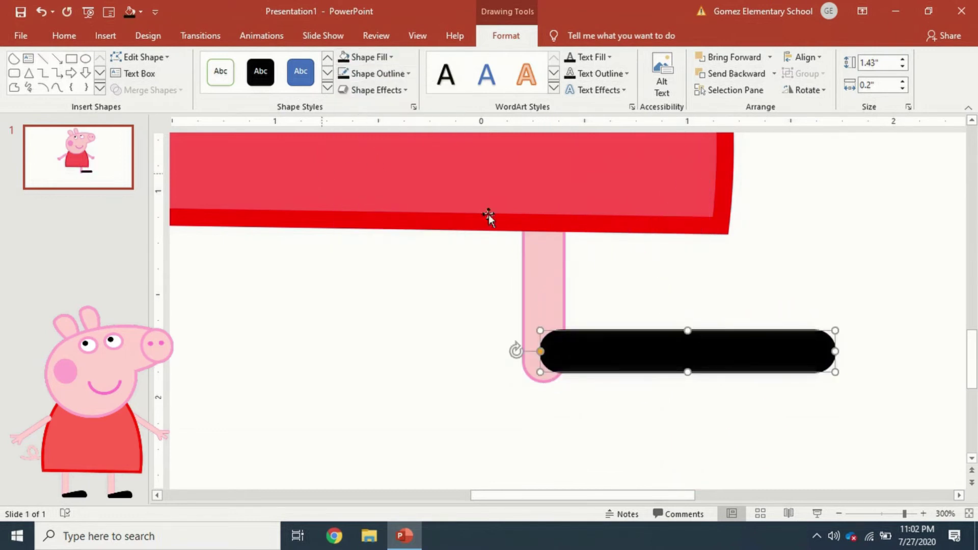
pyautogui.click(153, 76)
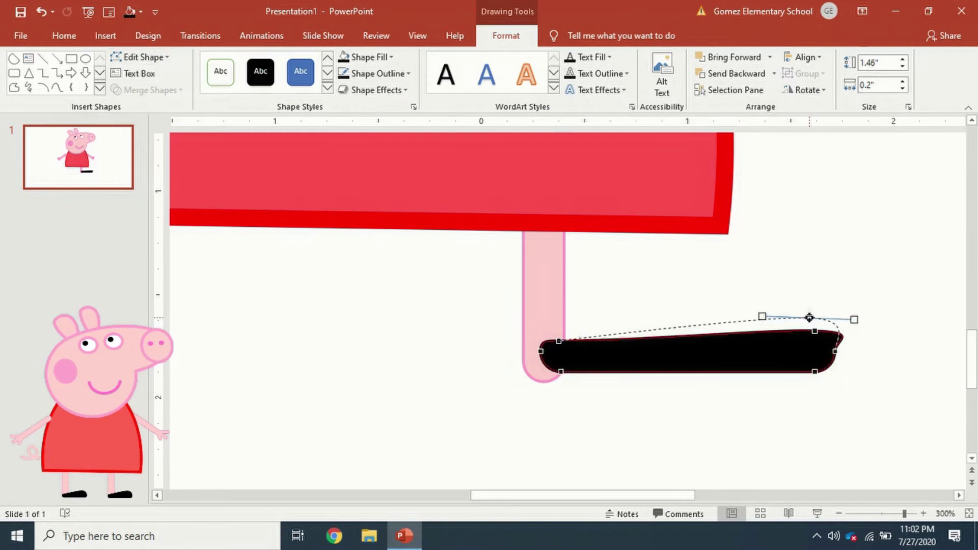
pyautogui.moveTo(743, 280); pyautogui.dragTo(636, 316)
pyautogui.keyDown('ctrl'); pyautogui.scroll(-5, 510, 343); pyautogui.keyUp('ctrl')
pyautogui.click(619, 393)
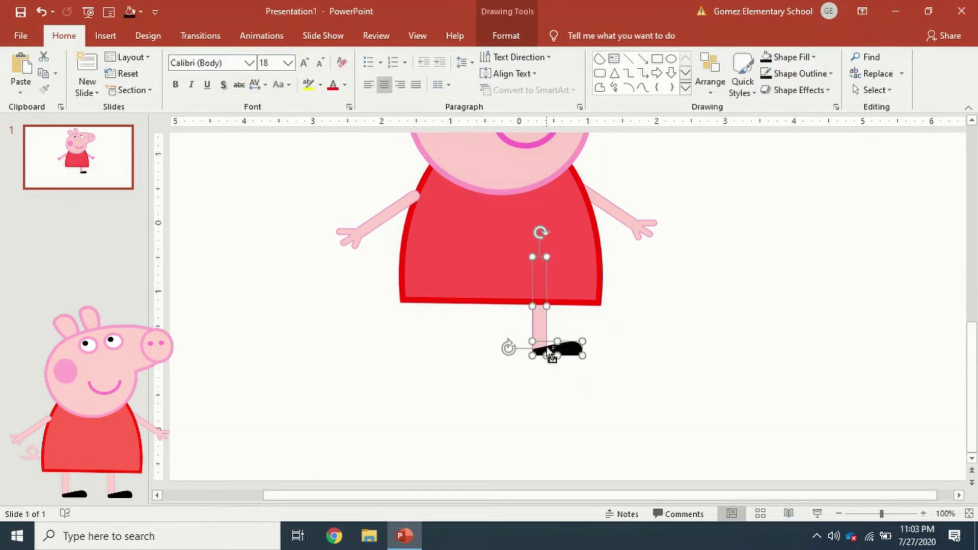
# Copy the leg and shoe to the left as the second leg.
pyautogui.moveTo(554, 360); pyautogui.dragTo(463, 363)
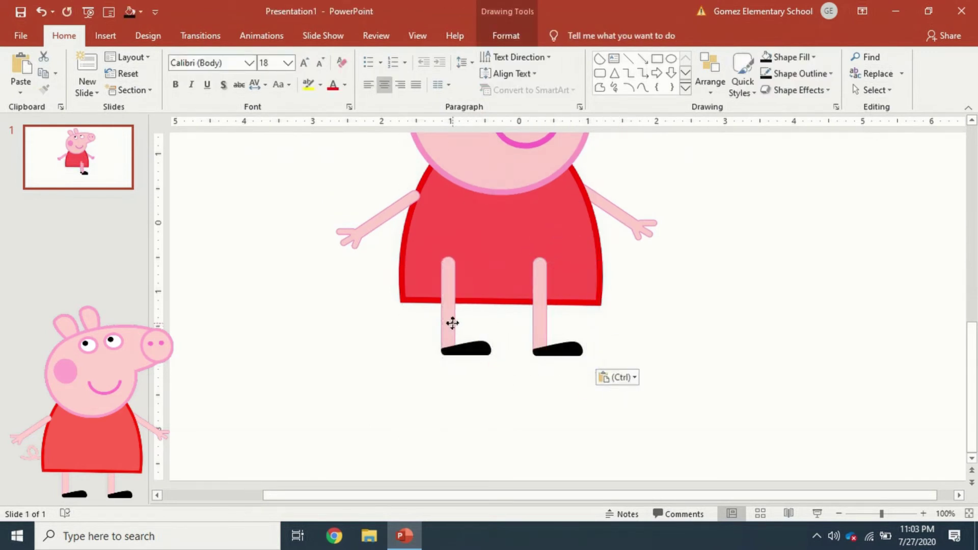
pyautogui.keyDown('ctrl'); pyautogui.scroll(-5, 595, 208); pyautogui.keyUp('ctrl')
pyautogui.click(633, 380)
# Draw a freehand Scribble curl to the left of the dress.
pyautogui.hotkey('ctrl', 'a')
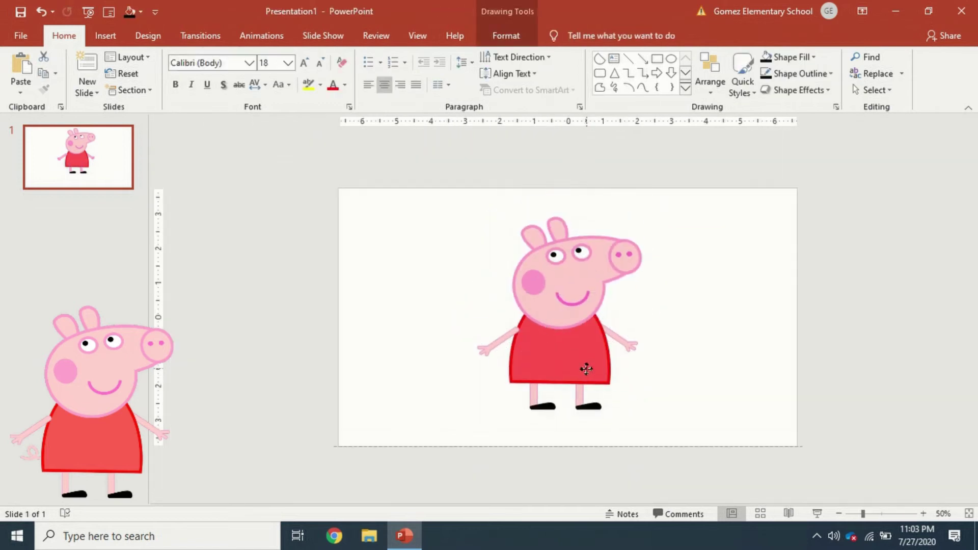
pyautogui.keyDown('ctrl'); pyautogui.scroll(7, 600, 357); pyautogui.keyUp('ctrl')
pyautogui.keyDown('ctrl'); pyautogui.scroll(-5, 600, 357); pyautogui.keyUp('ctrl')
pyautogui.click(729, 351)
pyautogui.click(510, 377)
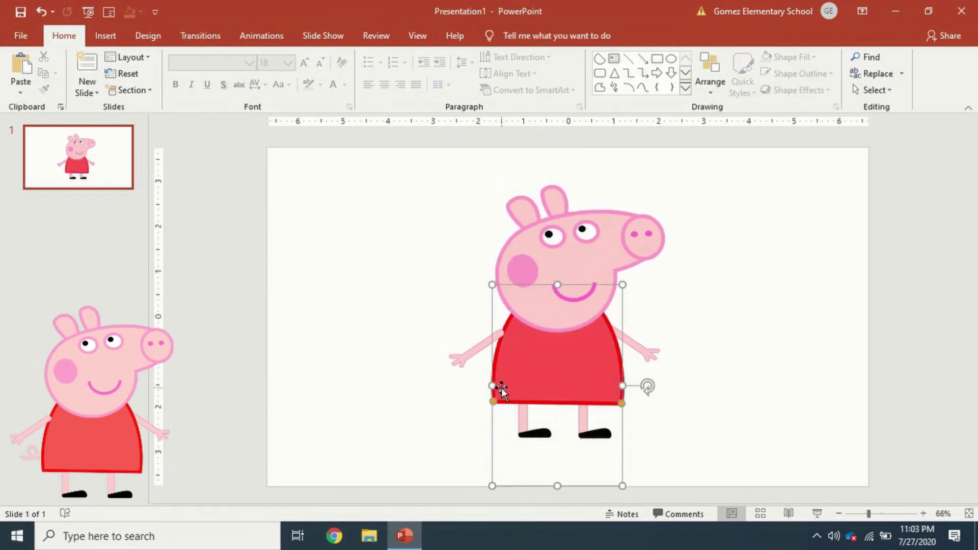
pyautogui.keyDown('ctrl'); pyautogui.scroll(6, 411, 392); pyautogui.keyUp('ctrl')
pyautogui.click(105, 36)
pyautogui.click(228, 72)
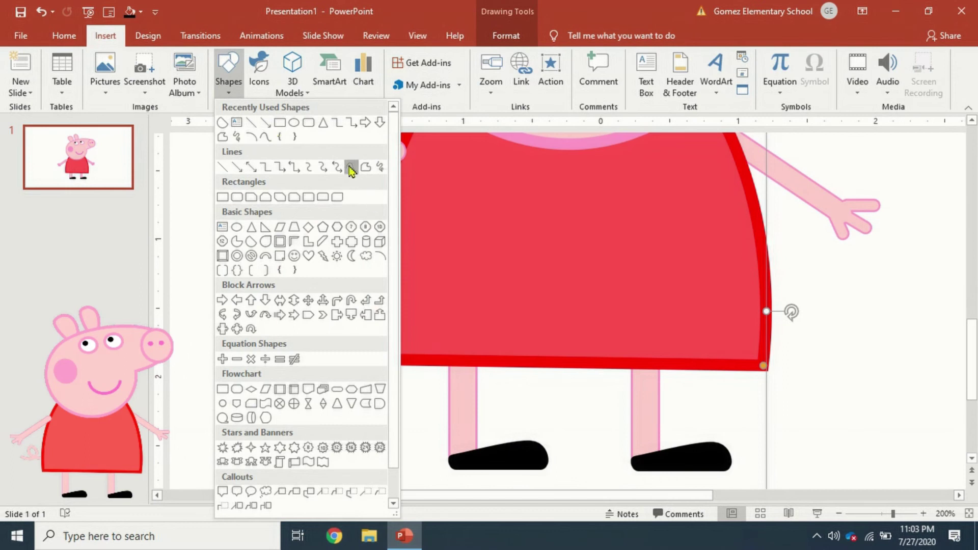
pyautogui.click(352, 168)
pyautogui.moveTo(366, 347); pyautogui.dragTo(354, 357)
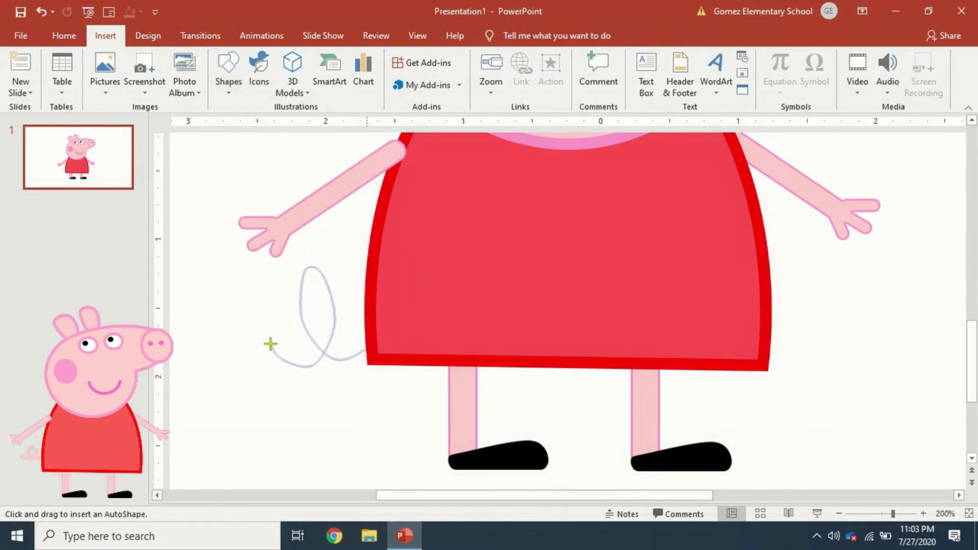
pyautogui.moveTo(271, 344); pyautogui.dragTo(269, 345)
# Give the curl a 6 pt pink outline, shorten it, and send it behind the dress.
pyautogui.click(363, 57)
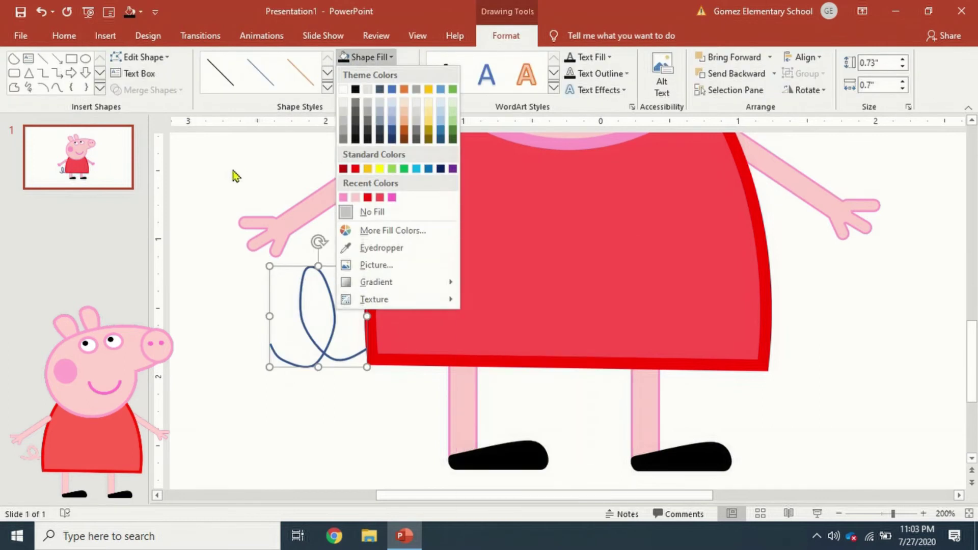
pyautogui.click(387, 73)
pyautogui.click(530, 410)
pyautogui.click(387, 74)
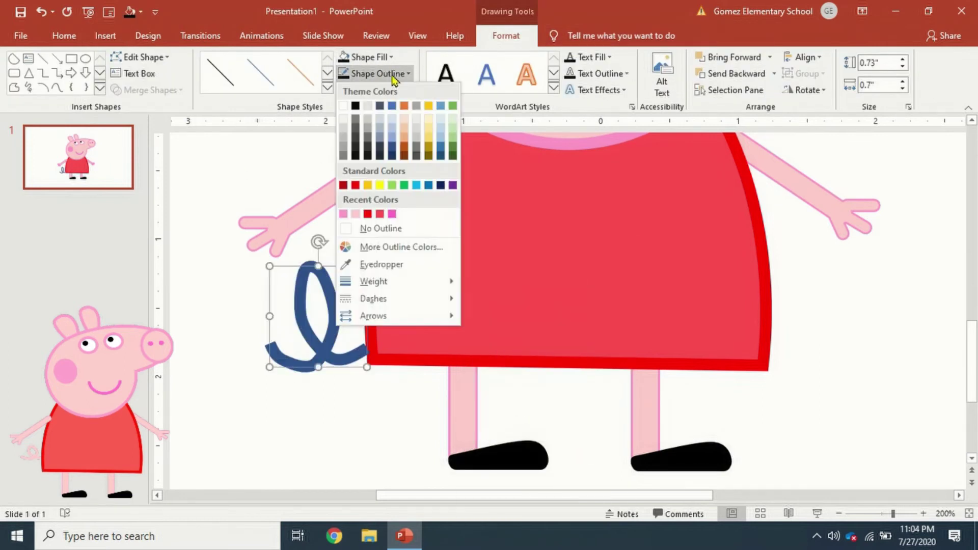
pyautogui.click(343, 209)
pyautogui.moveTo(332, 298)
pyautogui.mouseDown()
pyautogui.moveTo(346, 265)
pyautogui.moveTo(333, 295)
pyautogui.mouseUp()
pyautogui.rightClick(352, 337)
pyautogui.click(403, 202)
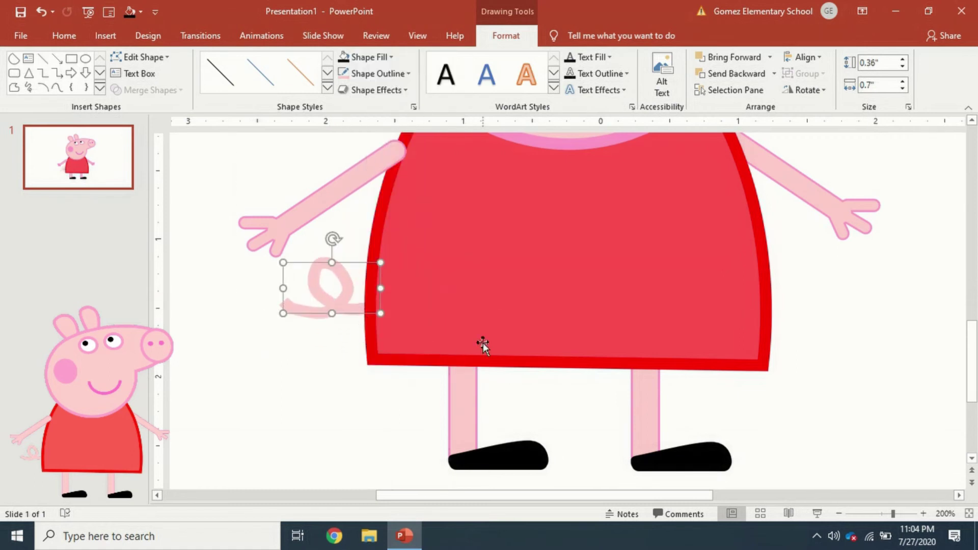
pyautogui.click(760, 428)
pyautogui.keyDown('ctrl'); pyautogui.scroll(-5, 759, 428); pyautogui.keyUp('ctrl')
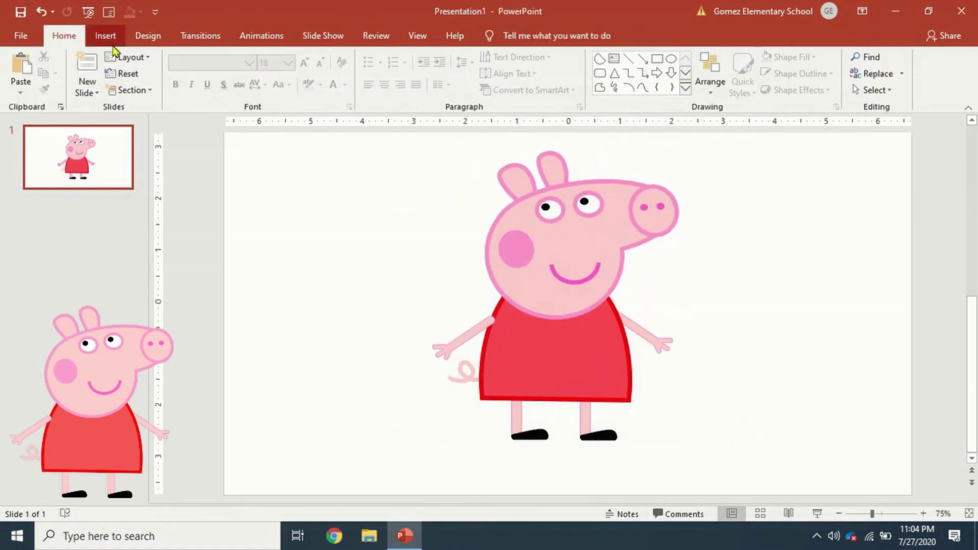
# Draw a green rectangle as a ground strip across the lower slide, behind Peppa.
pyautogui.click(106, 36)
pyautogui.click(229, 72)
pyautogui.click(279, 125)
pyautogui.moveTo(267, 320)
pyautogui.mouseDown()
pyautogui.moveTo(820, 481)
pyautogui.moveTo(869, 486)
pyautogui.mouseUp()
pyautogui.moveTo(568, 321); pyautogui.dragTo(571, 380)
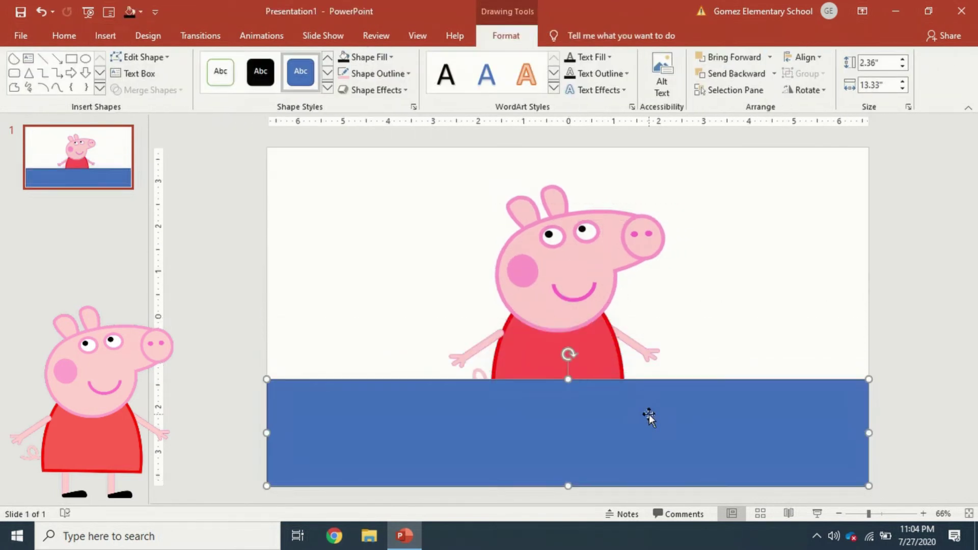
pyautogui.click(369, 57)
pyautogui.click(392, 170)
pyautogui.rightClick(586, 406)
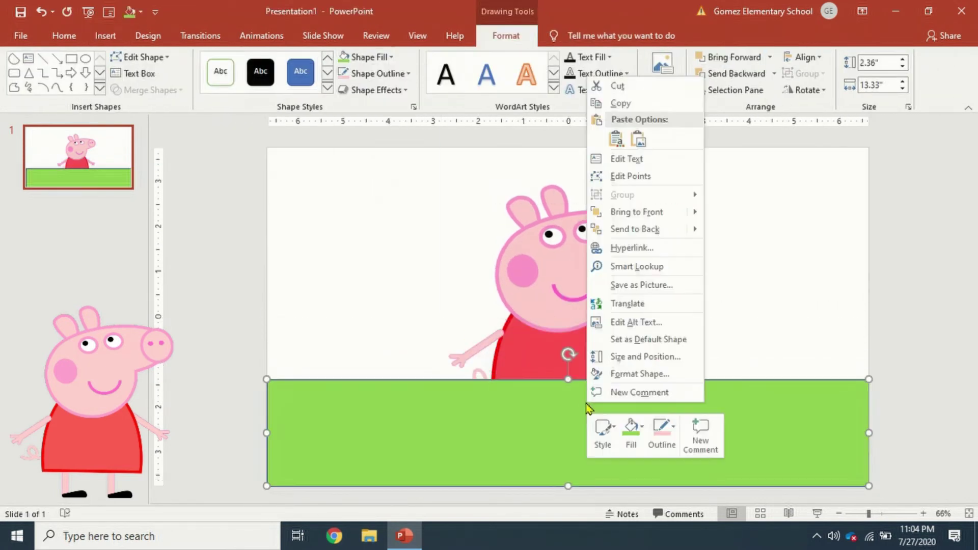
pyautogui.click(635, 229)
# Copy the strip to the top, stretch it down to the grass, and fill it light blue behind Peppa.
pyautogui.moveTo(735, 429); pyautogui.dragTo(681, 250)
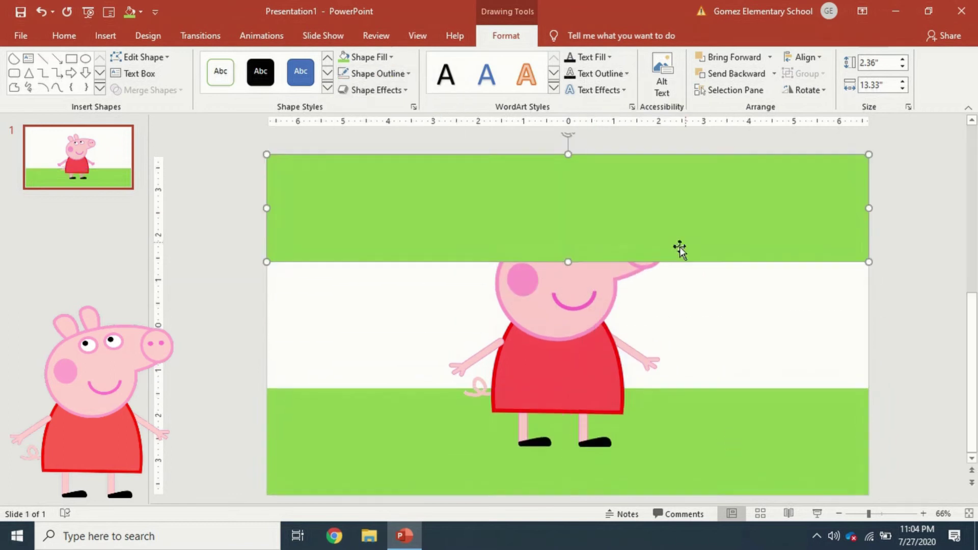
pyautogui.moveTo(568, 262); pyautogui.dragTo(569, 388)
pyautogui.rightClick(548, 330)
pyautogui.click(589, 158)
pyautogui.click(369, 57)
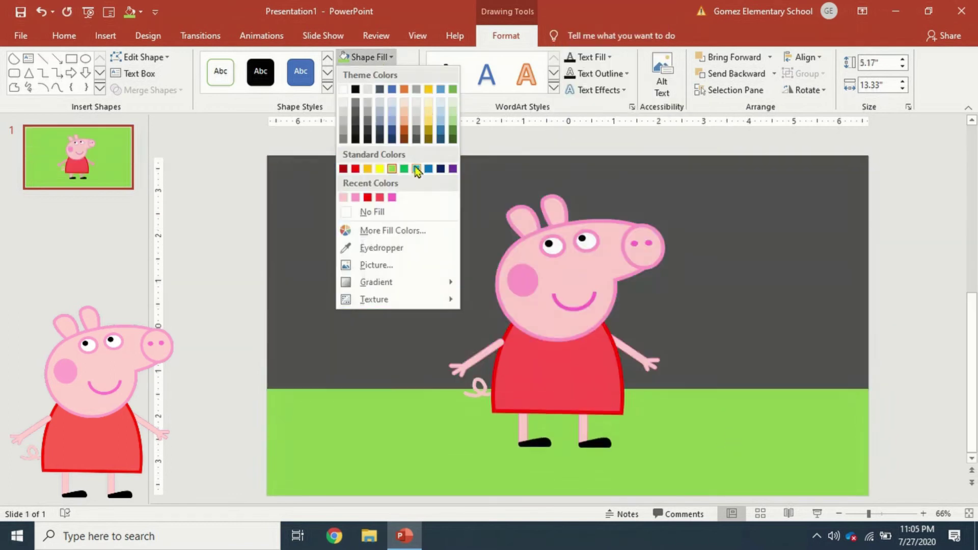
pyautogui.click(438, 122)
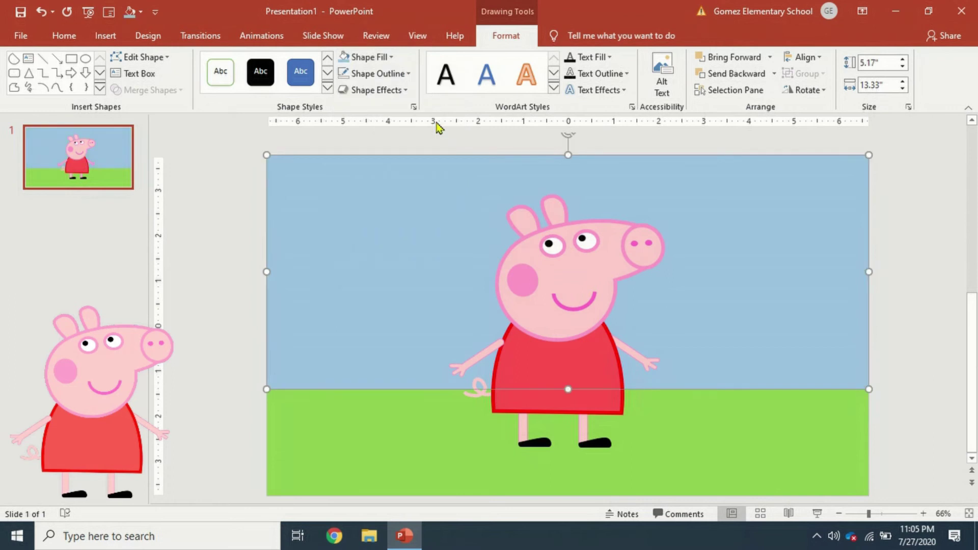
pyautogui.click(197, 343)
# Draw a fully rounded rectangle petal and move it down onto the grass.
pyautogui.click(106, 35)
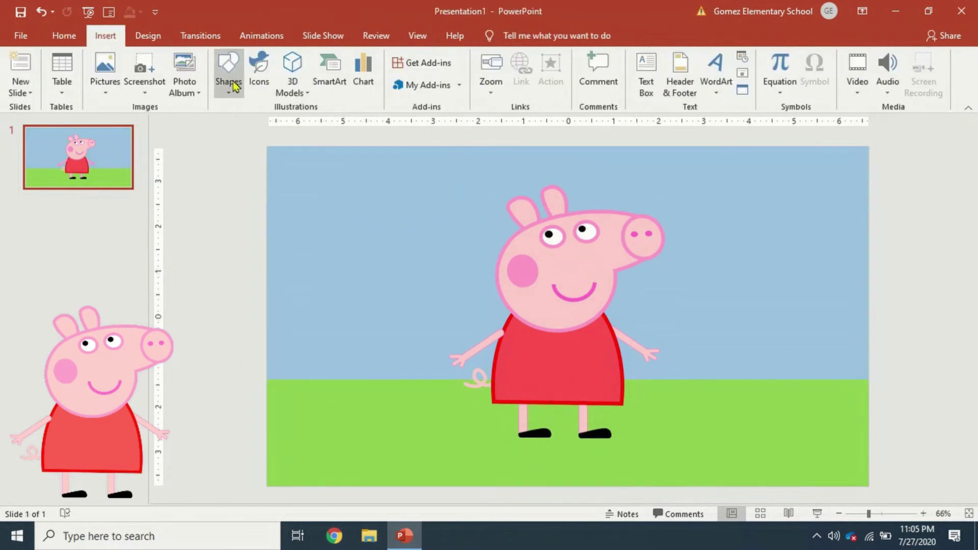
pyautogui.click(228, 76)
pyautogui.click(305, 125)
pyautogui.moveTo(362, 302); pyautogui.dragTo(389, 338)
pyautogui.keyDown('ctrl'); pyautogui.scroll(5, 376, 320); pyautogui.keyUp('ctrl')
pyautogui.moveTo(400, 270); pyautogui.dragTo(411, 273)
pyautogui.moveTo(405, 308); pyautogui.dragTo(354, 473)
pyautogui.keyDown('ctrl'); pyautogui.scroll(-5, 353, 459); pyautogui.keyUp('ctrl')
# Fill the petal yellow and remove its outline.
pyautogui.click(371, 56)
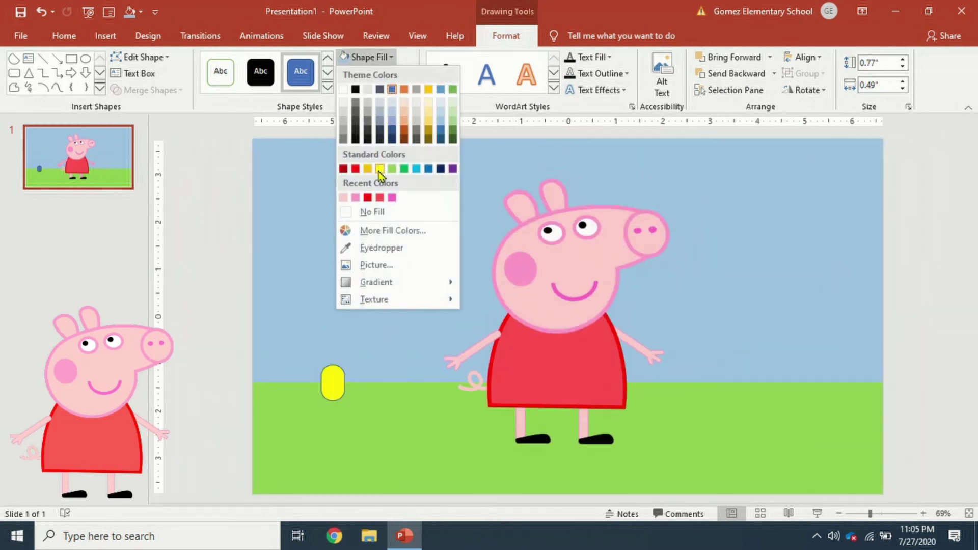
pyautogui.click(379, 169)
pyautogui.keyDown('ctrl'); pyautogui.scroll(10, 380, 169); pyautogui.keyUp('ctrl')
pyautogui.click(407, 74)
pyautogui.click(381, 229)
# Duplicate the petal and turn the copy sideways across the first.
pyautogui.hotkey('ctrl', 'd')
pyautogui.moveTo(545, 207); pyautogui.dragTo(429, 304)
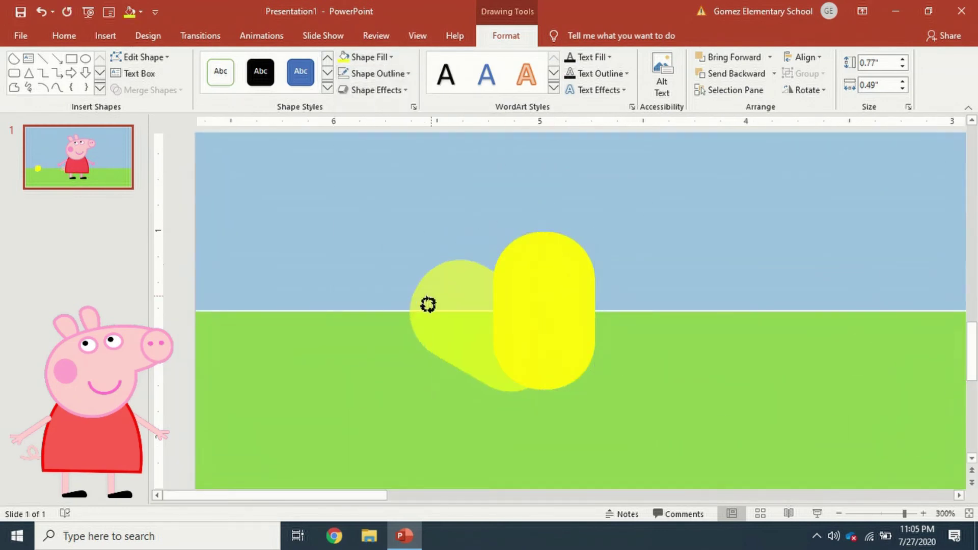
pyautogui.moveTo(456, 380); pyautogui.dragTo(491, 376)
pyautogui.scroll(-3, 601, 380)
pyautogui.moveTo(393, 326)
pyautogui.mouseDown()
pyautogui.moveTo(361, 335)
pyautogui.moveTo(340, 420)
pyautogui.mouseUp()
# Stretch a petal into a tall narrow green stem placed behind the petals.
pyautogui.moveTo(379, 366); pyautogui.dragTo(360, 367)
pyautogui.click(391, 56)
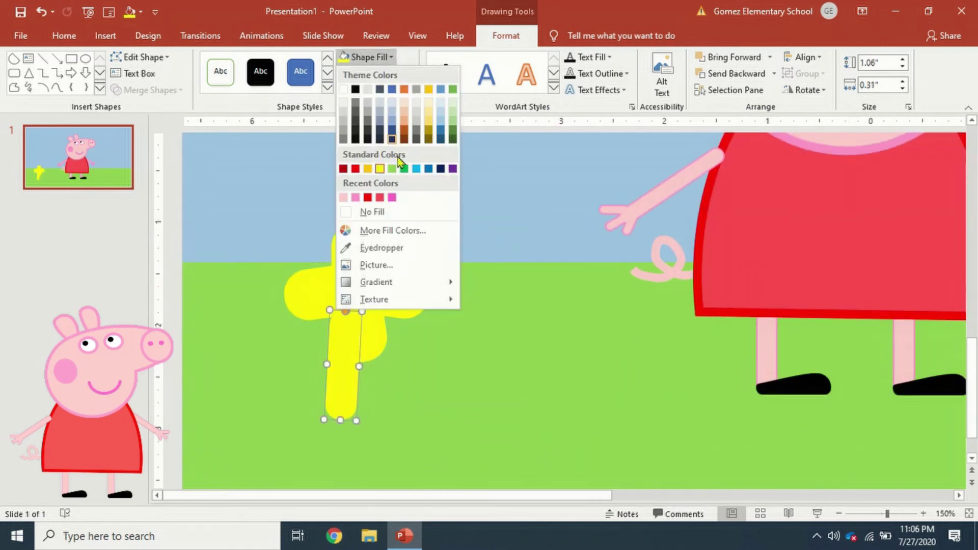
pyautogui.click(408, 166)
pyautogui.click(736, 74)
# Group the petals and stem into one flower and move it onto the grass.
pyautogui.keyDown('shift'); pyautogui.click(376, 349); pyautogui.keyUp('shift')
pyautogui.keyDown('shift'); pyautogui.click(357, 245); pyautogui.keyUp('shift')
pyautogui.keyDown('shift'); pyautogui.click(319, 298); pyautogui.keyUp('shift')
pyautogui.hotkey('ctrl', 'g')
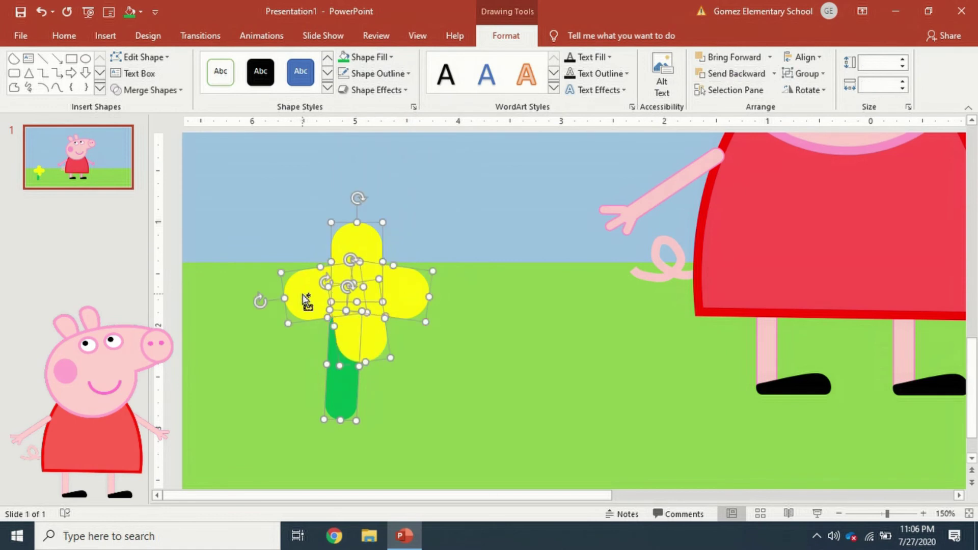
pyautogui.scroll(-5, 357, 331)
pyautogui.moveTo(328, 400)
pyautogui.mouseDown()
pyautogui.moveTo(325, 438)
pyautogui.moveTo(350, 453)
pyautogui.moveTo(296, 425)
pyautogui.mouseUp()
# Tilt a copied flower, lift one petal, and place a third flower on the right.
pyautogui.scroll(4, 294, 423)
pyautogui.scroll(4, 262, 273)
pyautogui.click(296, 308)
pyautogui.moveTo(351, 190); pyautogui.dragTo(350, 220)
pyautogui.click(347, 270)
pyautogui.moveTo(346, 271); pyautogui.dragTo(336, 247)
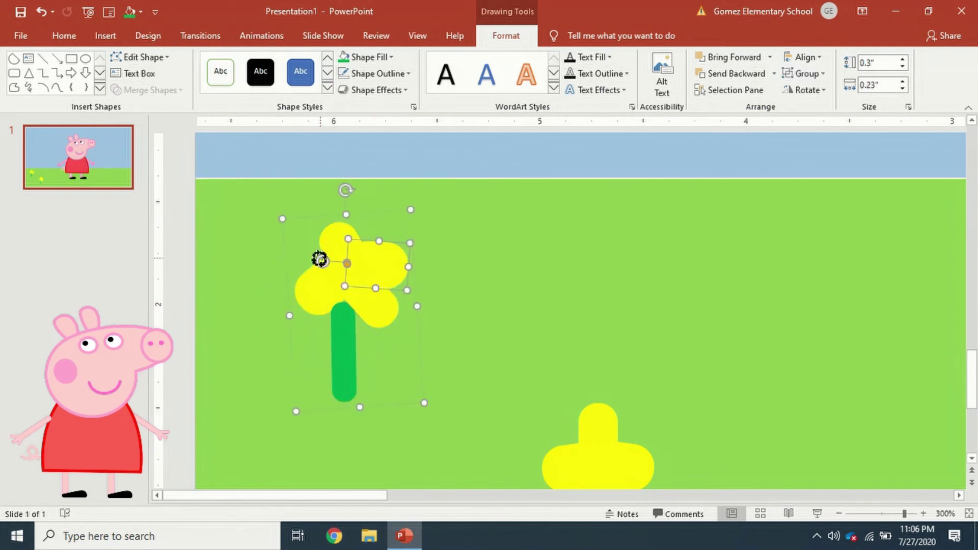
pyautogui.scroll(-5, 358, 365)
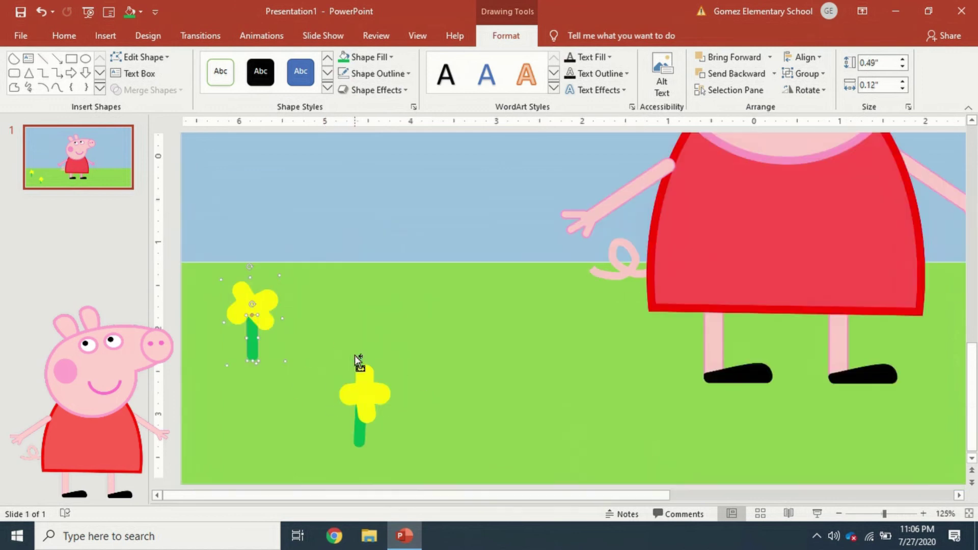
pyautogui.click(743, 311)
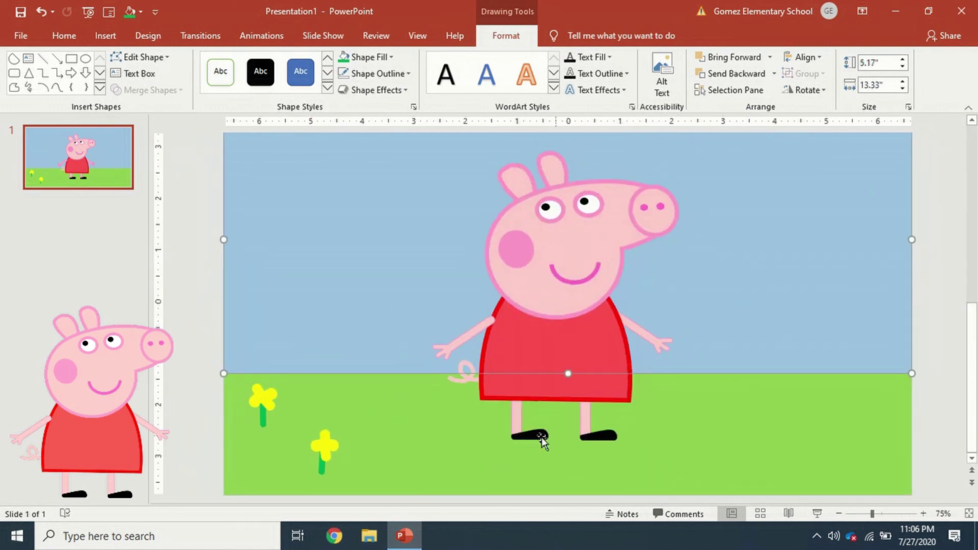
pyautogui.moveTo(402, 432); pyautogui.dragTo(793, 428)
# Add a white oval with a white outline as the flower's centre.
pyautogui.scroll(5, 792, 428)
pyautogui.click(85, 58)
pyautogui.moveTo(538, 226); pyautogui.dragTo(595, 286)
pyautogui.click(364, 56)
pyautogui.click(344, 88)
pyautogui.click(377, 73)
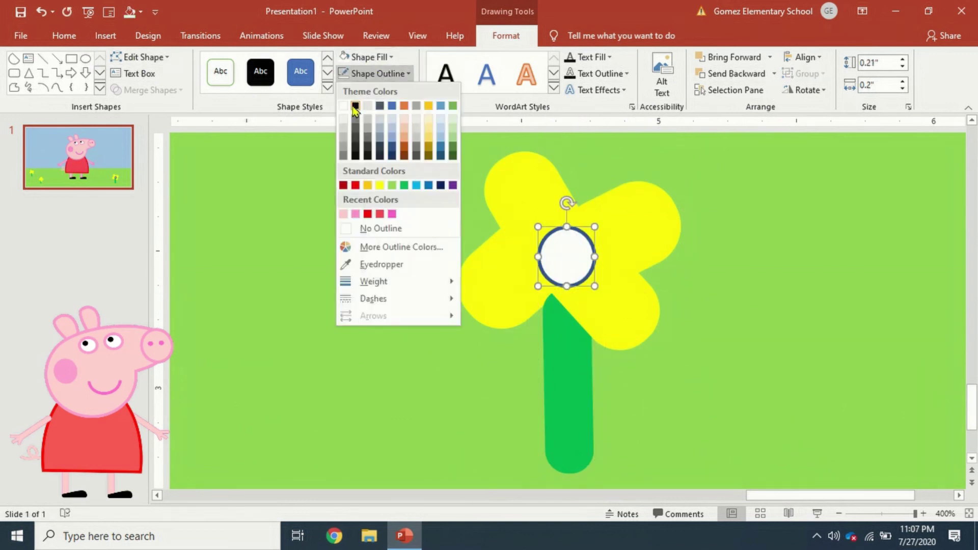
pyautogui.click(343, 106)
# Reposition the flower on the grass and adjust its tilt.
pyautogui.click(567, 340)
pyautogui.click(568, 306)
pyautogui.moveTo(568, 262)
pyautogui.mouseDown()
pyautogui.moveTo(508, 288)
pyautogui.moveTo(574, 245)
pyautogui.mouseUp()
pyautogui.moveTo(494, 137); pyautogui.dragTo(535, 219)
# Copy a stem and bend its edit points into a thin grass blade.
pyautogui.scroll(-5, 811, 469)
pyautogui.moveTo(810, 469); pyautogui.dragTo(748, 484)
pyautogui.scroll(5, 747, 485)
pyautogui.click(139, 56)
pyautogui.click(153, 92)
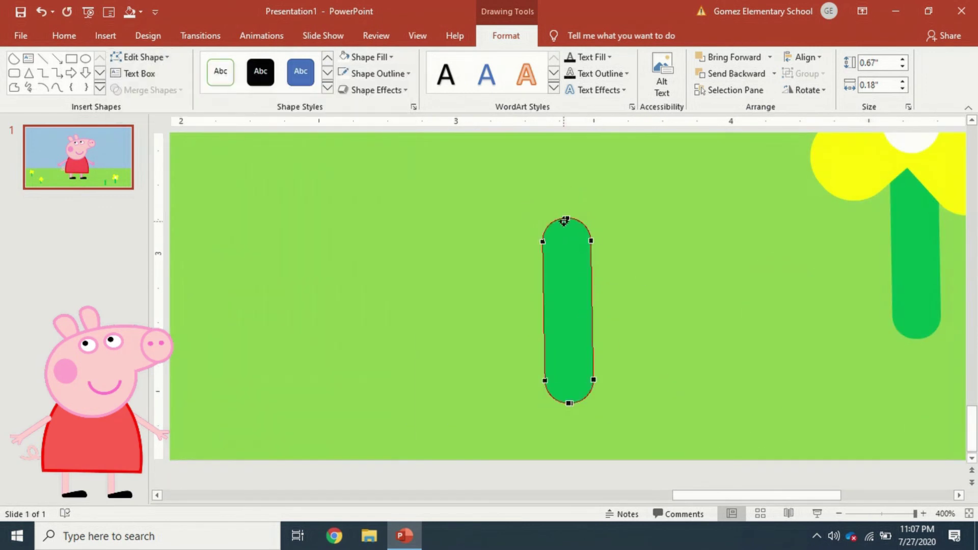
pyautogui.moveTo(591, 284); pyautogui.dragTo(587, 291)
pyautogui.moveTo(543, 241); pyautogui.dragTo(547, 238)
pyautogui.press('Escape')
# Copy the grass blade down-left to form a small tuft.
pyautogui.scroll(-5, 684, 456)
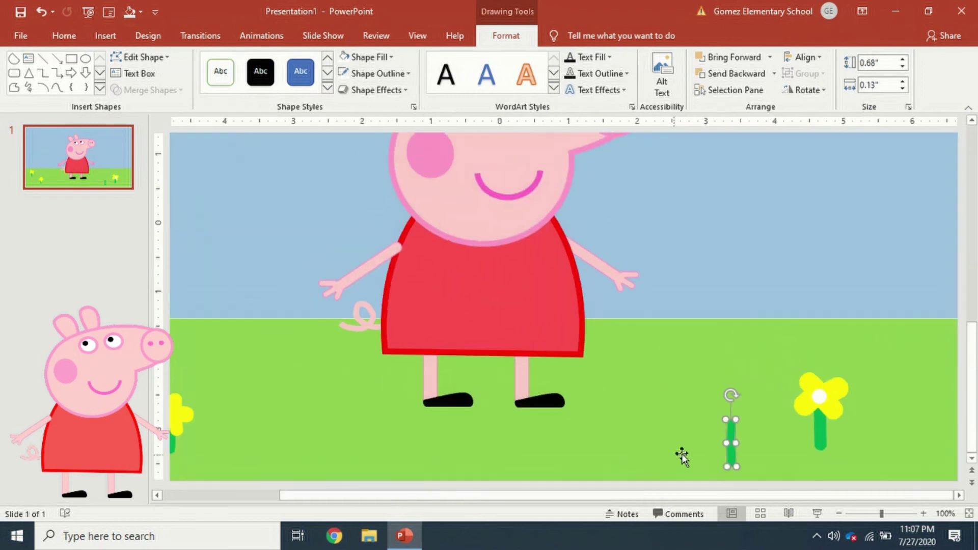
pyautogui.scroll(5, 683, 457)
pyautogui.moveTo(568, 382)
pyautogui.mouseDown()
pyautogui.moveTo(532, 423)
pyautogui.moveTo(613, 420)
pyautogui.mouseUp()
pyautogui.scroll(-5, 613, 420)
pyautogui.click(691, 459)
pyautogui.click(568, 379)
pyautogui.scroll(-2, 644, 396)
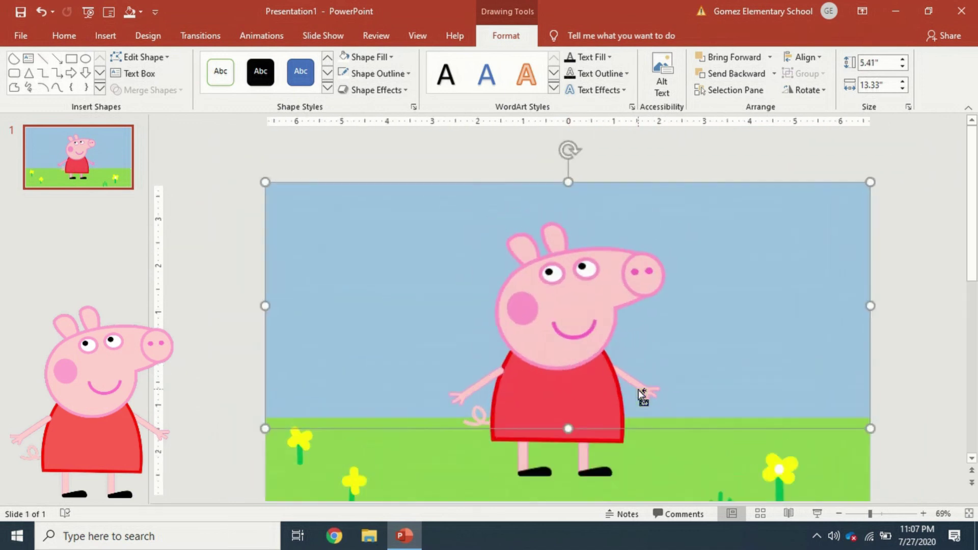
# Start the slide show from the beginning with F5 to view the Peppa scene full screen.
pyautogui.press('F5')
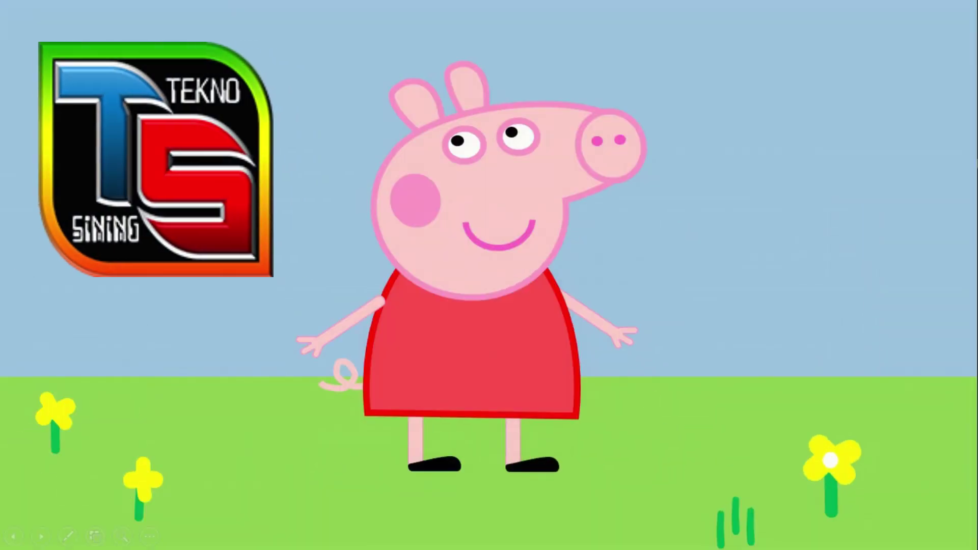